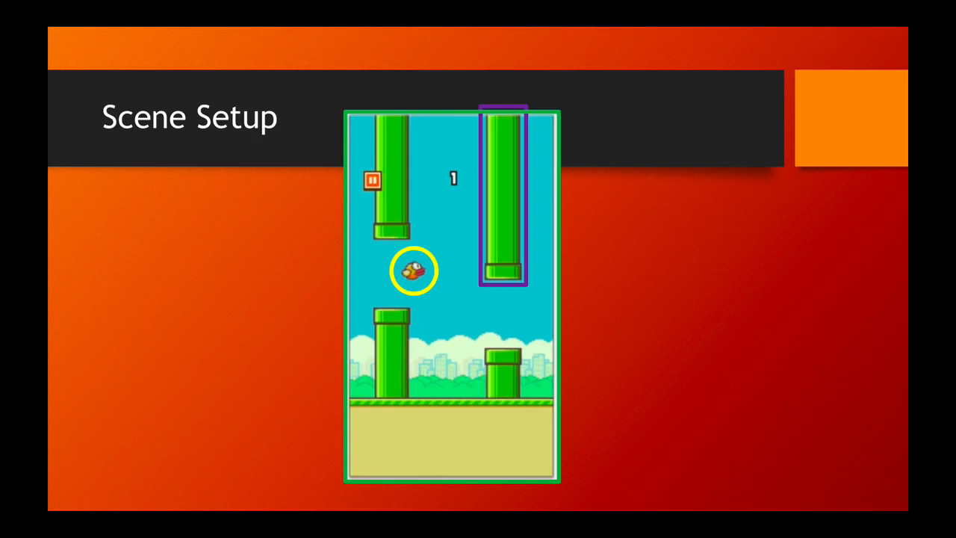
Step: End the slide show, switch to OneNote and save the flappyImages attachment in the RetroGames project's Assets/Images folder
key("Escape")
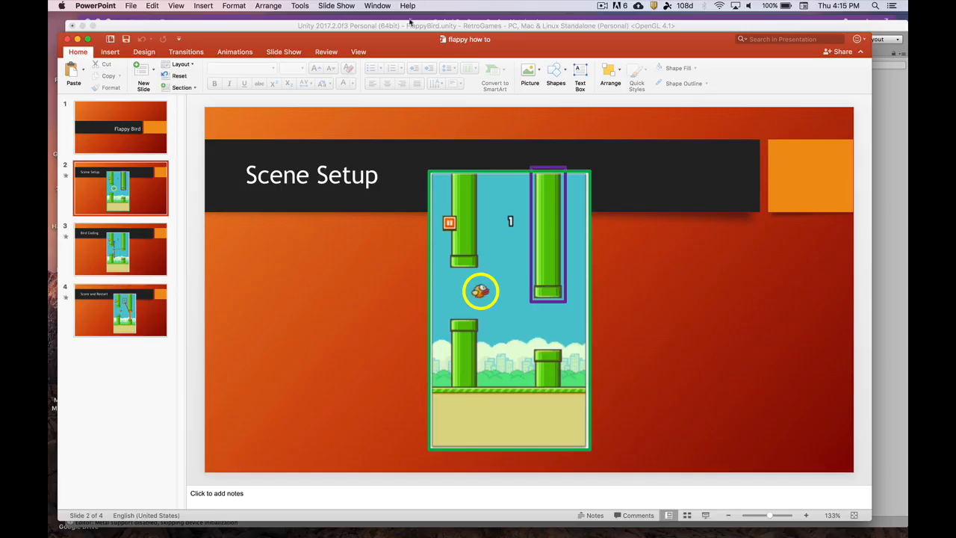
key("super+Tab")
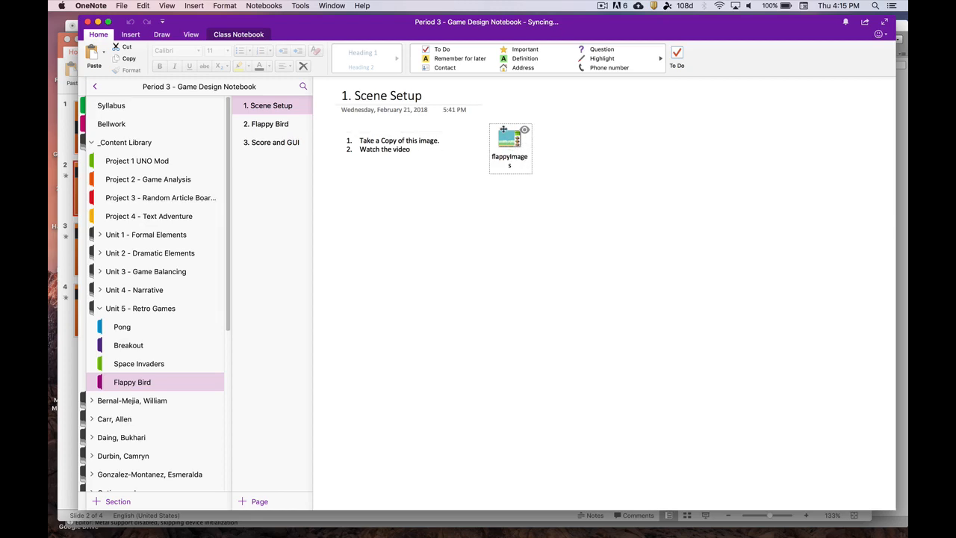
right_click(509, 139)
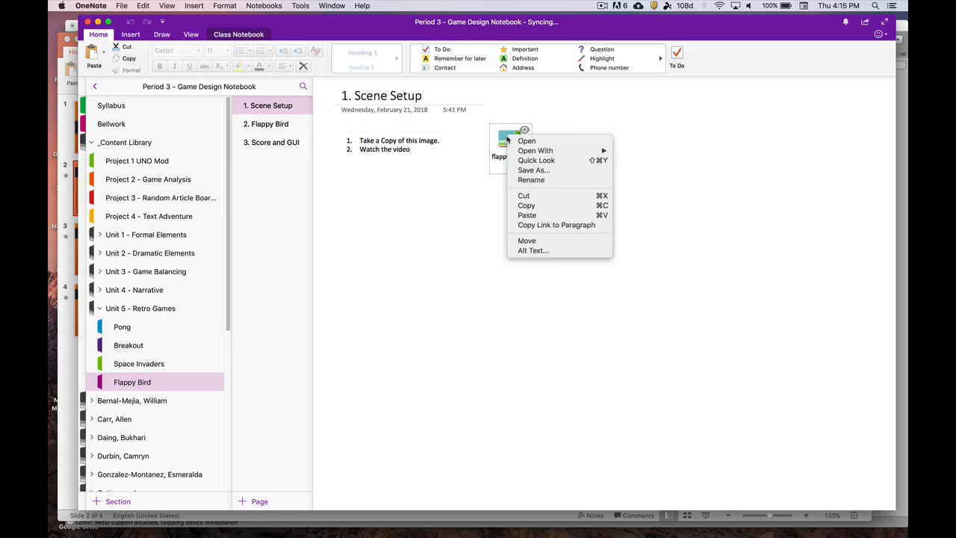
left_click(532, 171)
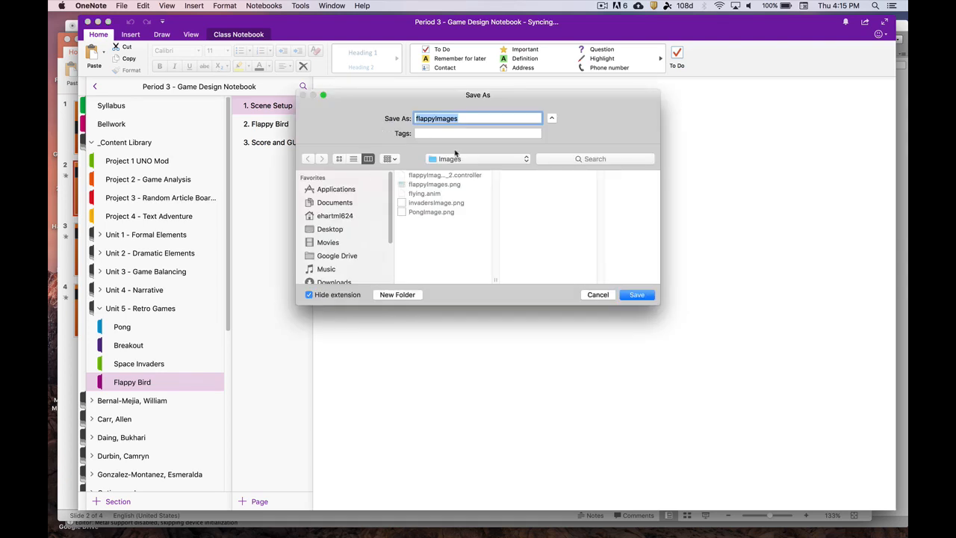
left_click(445, 160)
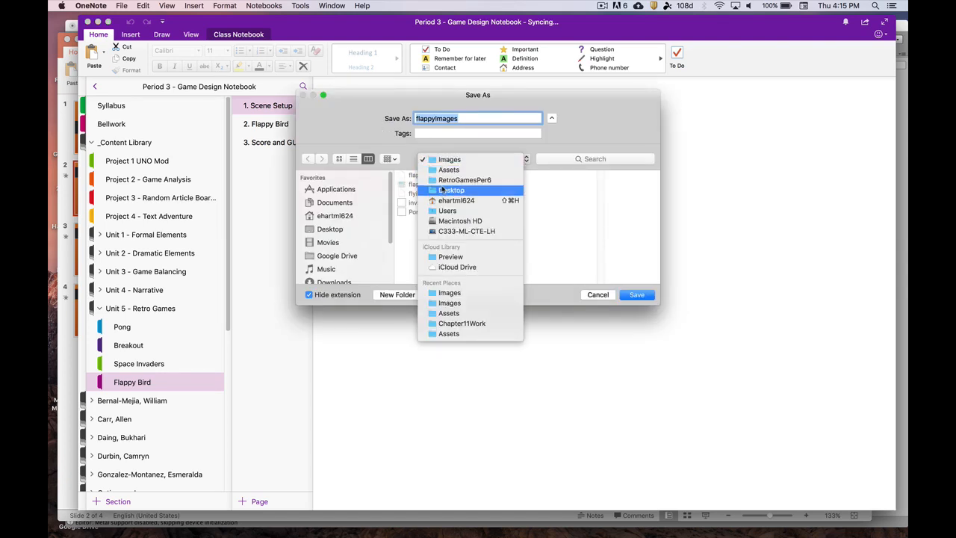
left_click(441, 191)
scroll(432, 230, "down", 5)
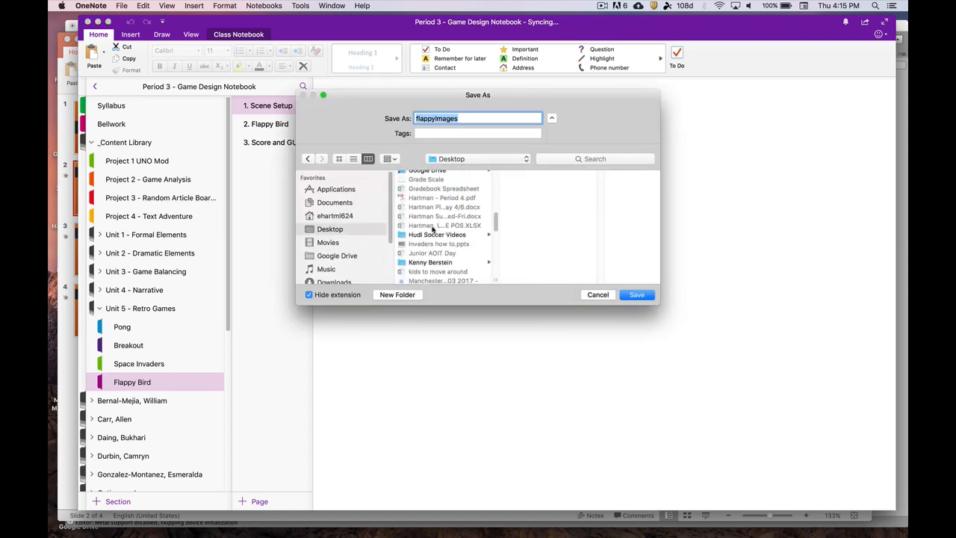
scroll(433, 231, "down", 4)
left_click(430, 204)
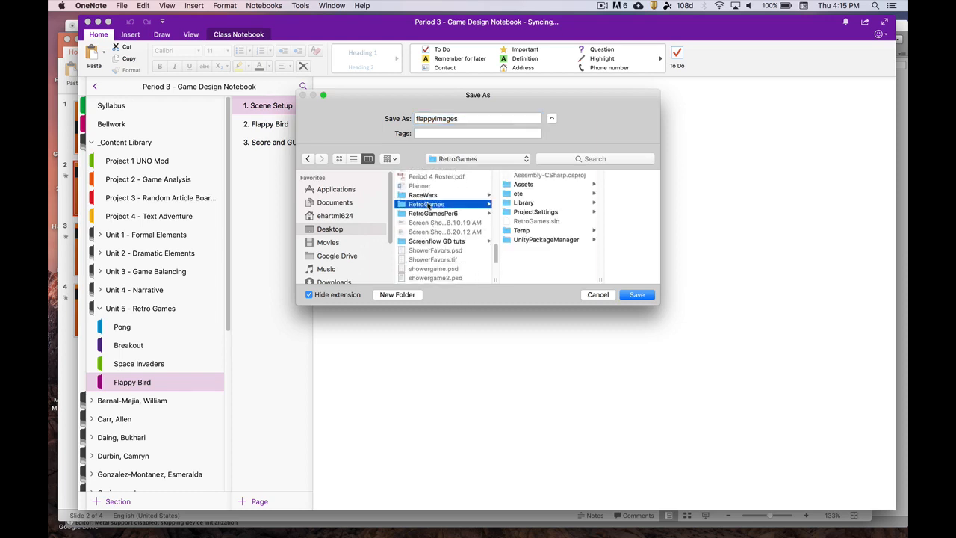
left_click(524, 185)
left_click(590, 215)
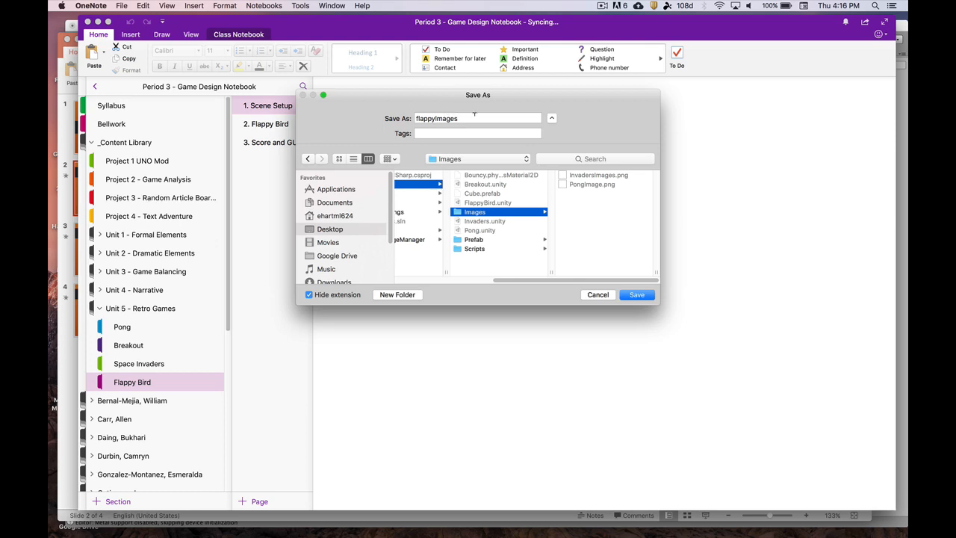
left_click(642, 296)
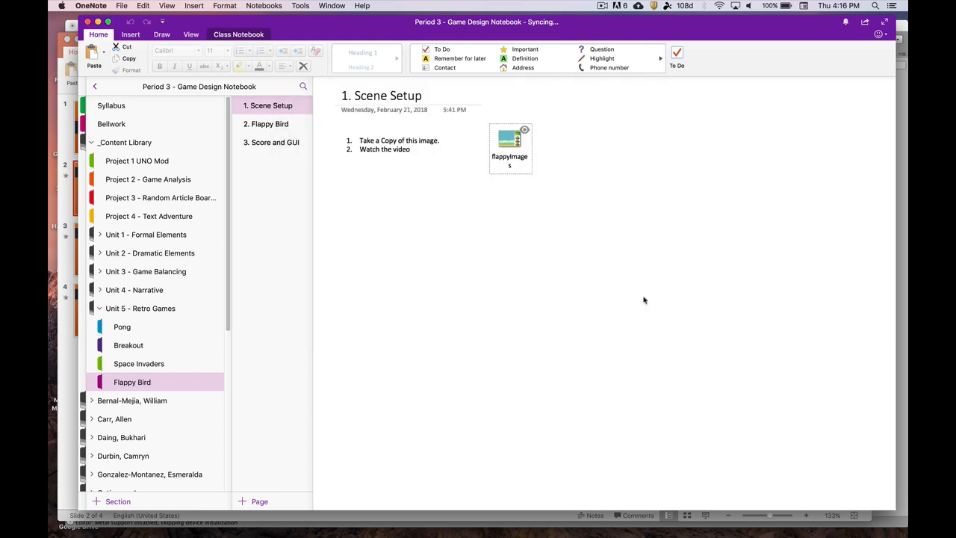
Step: Switch to Unity, set the flappyImages texture's sprite mode to Multiple and apply the import settings
left_click(98, 22)
left_click(210, 28)
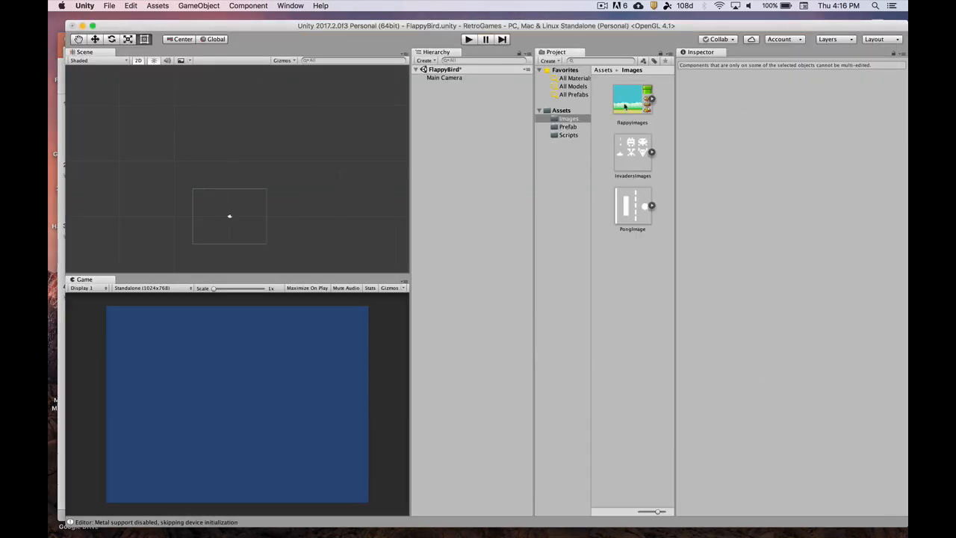
left_click(603, 6)
left_click(615, 38)
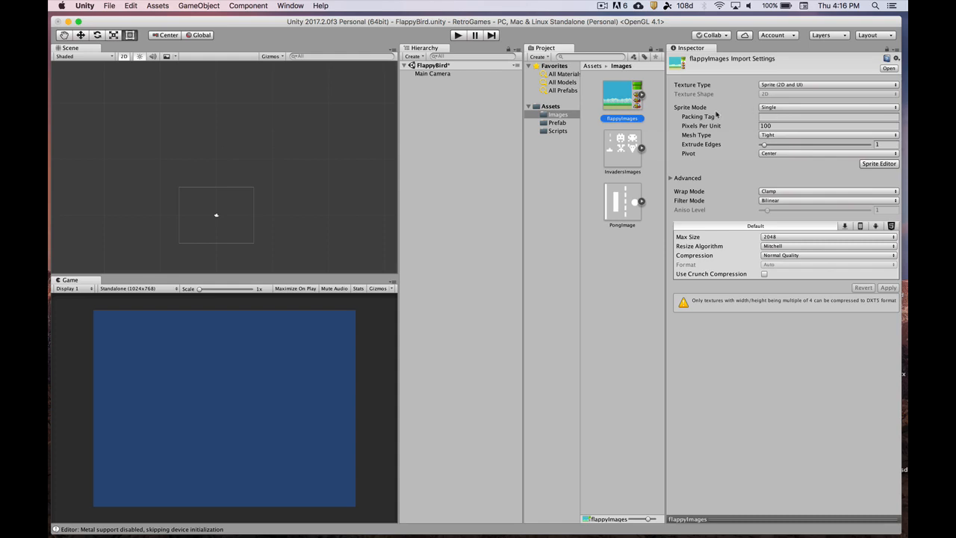
left_click(778, 109)
left_click(781, 116)
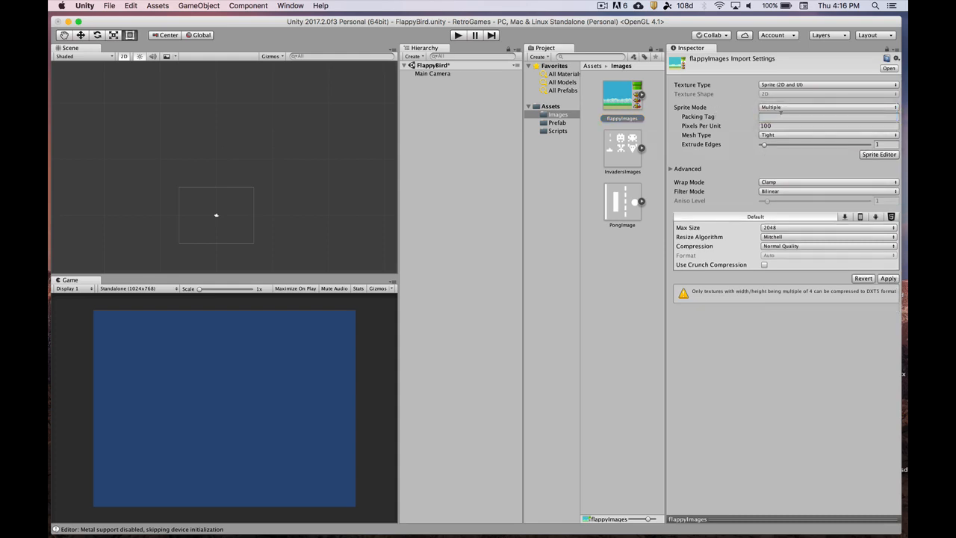
left_click(888, 278)
Step: Open flappyImages in the Sprite Editor, then move and resize the editor window so the whole sheet is in view
left_click(877, 154)
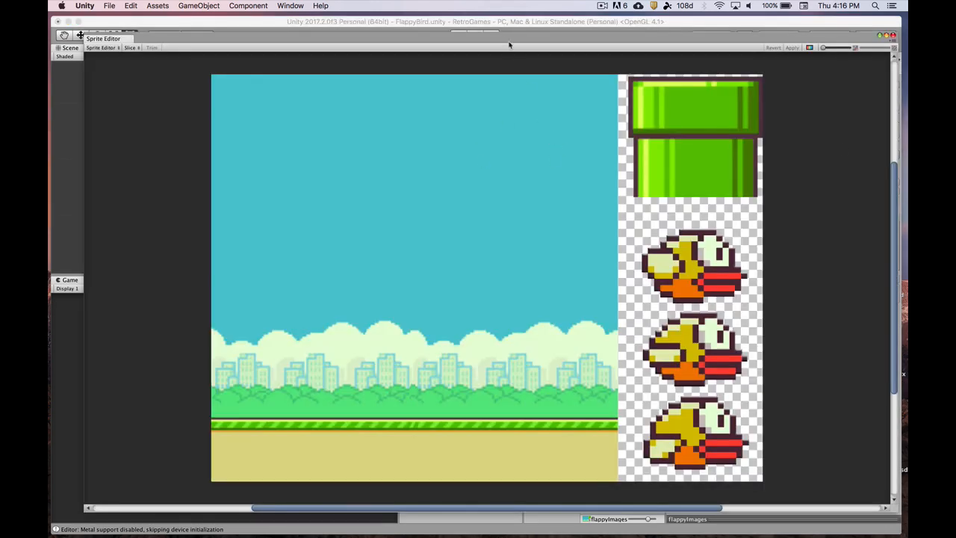
left_click_drag(500, 38, 488, 25)
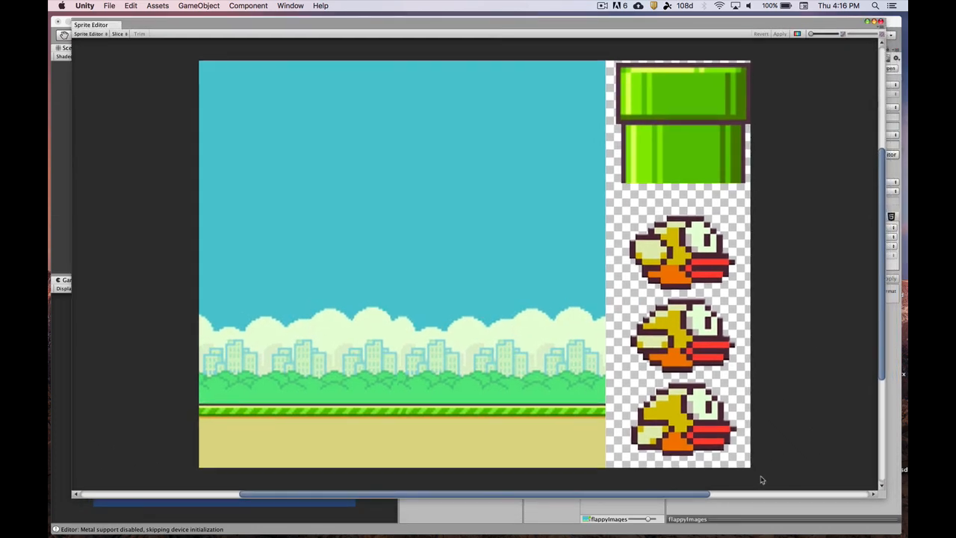
left_click(888, 504)
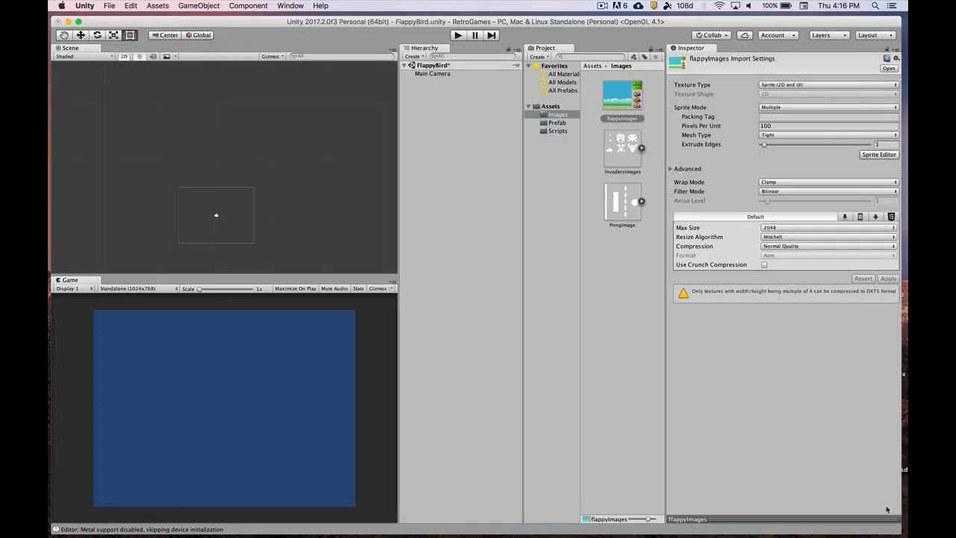
key("ctrl+Up")
left_click(445, 368)
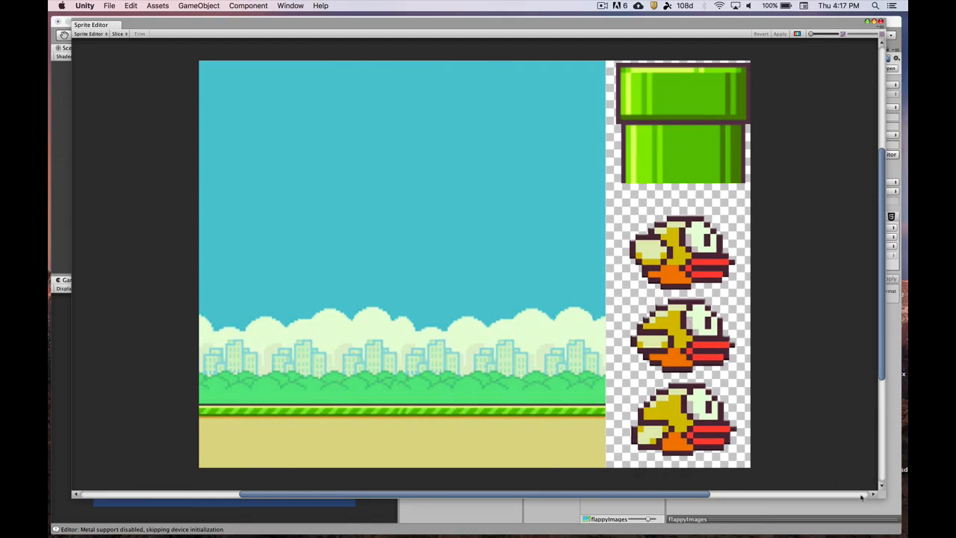
left_click_drag(884, 497, 880, 509)
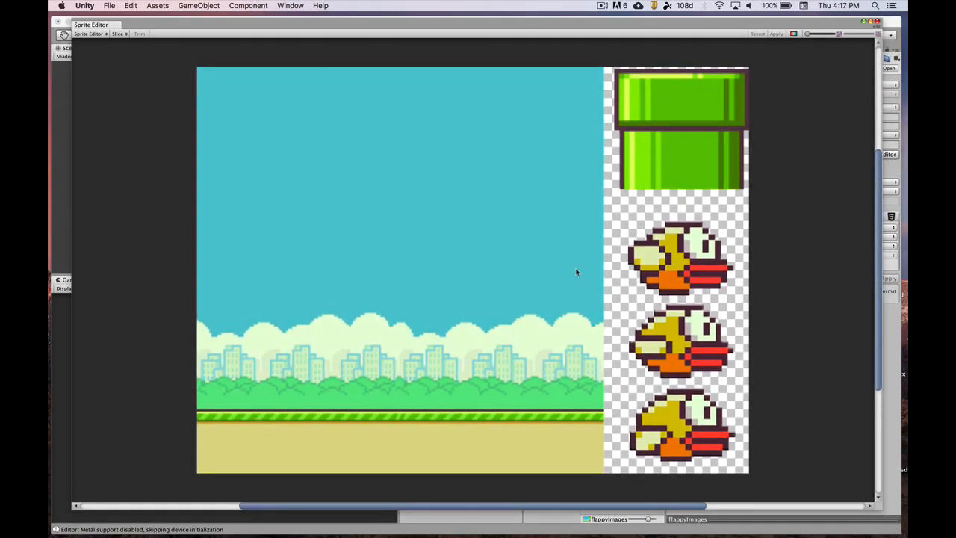
Step: Slice the sprite sheet automatically and check the outlines around the background, the pipe and the three birds
left_click(124, 35)
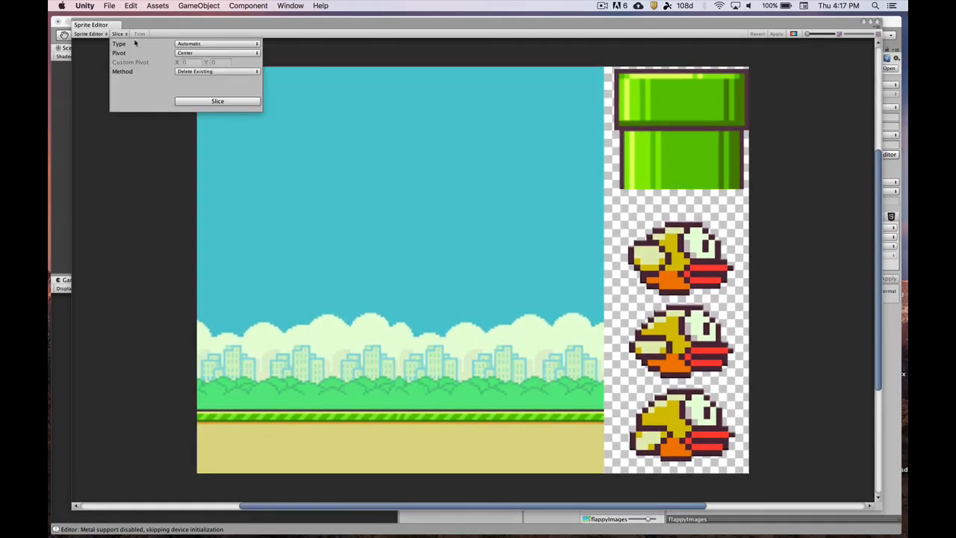
left_click(203, 102)
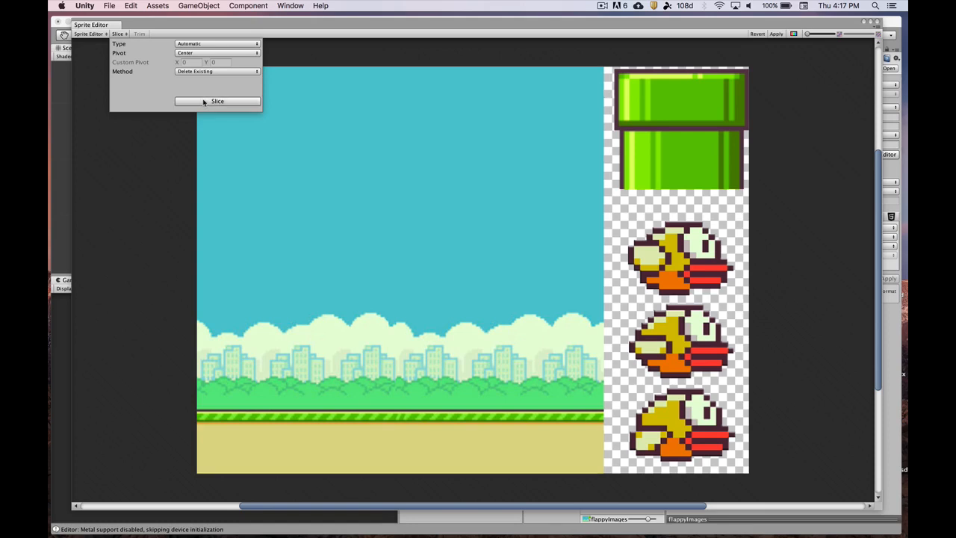
left_click(321, 49)
left_click(322, 121)
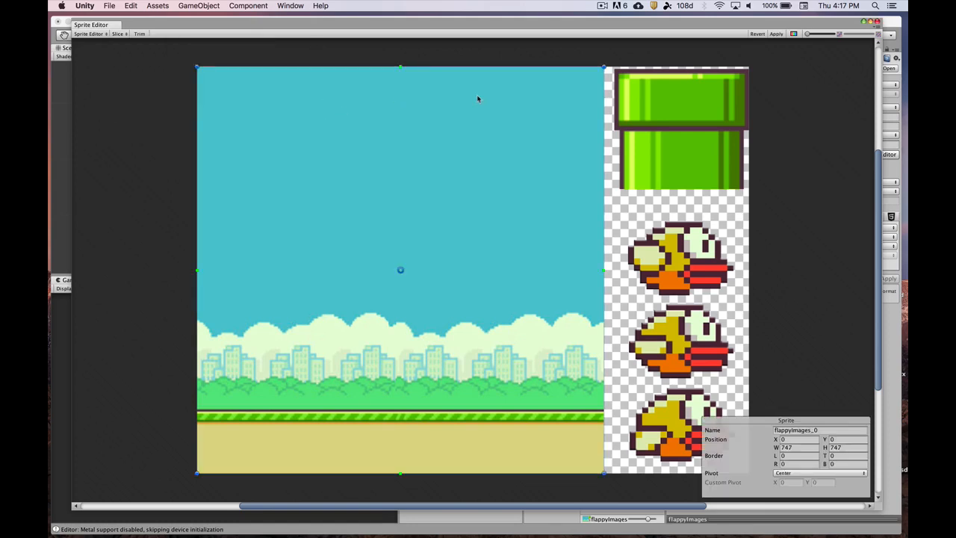
left_click(634, 105)
left_click(679, 242)
left_click(682, 343)
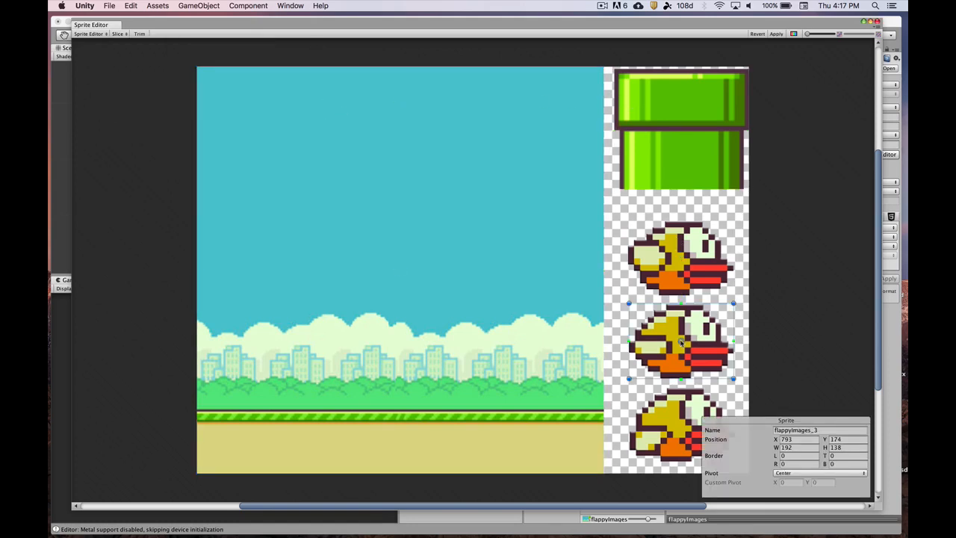
left_click(676, 419)
left_click(548, 319)
left_click(652, 147)
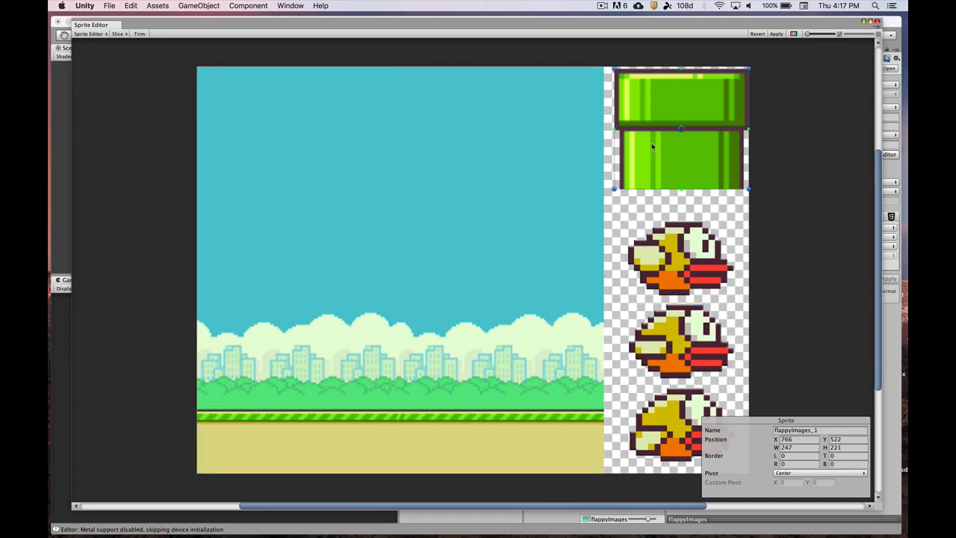
Step: Rename the large sky-and-city sprite as background
left_click(475, 162)
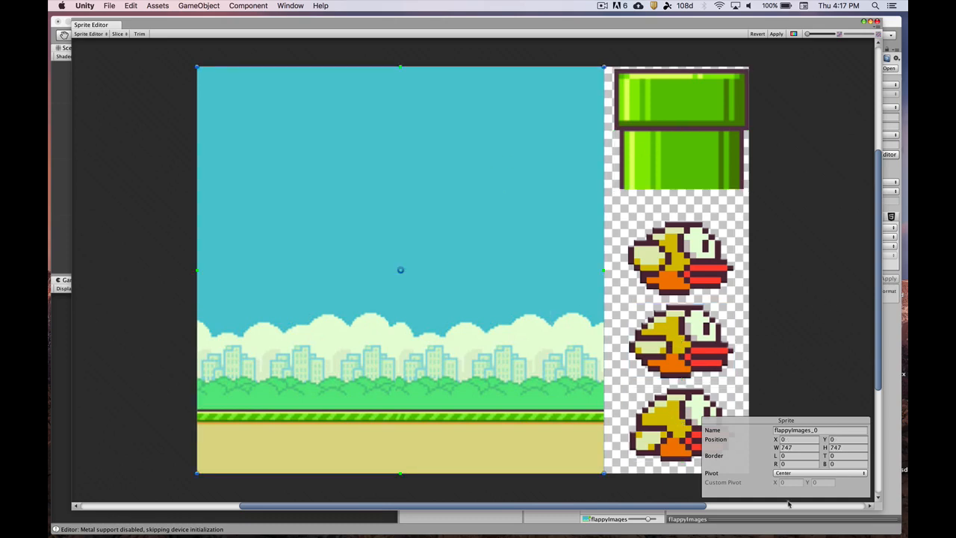
left_click(831, 431)
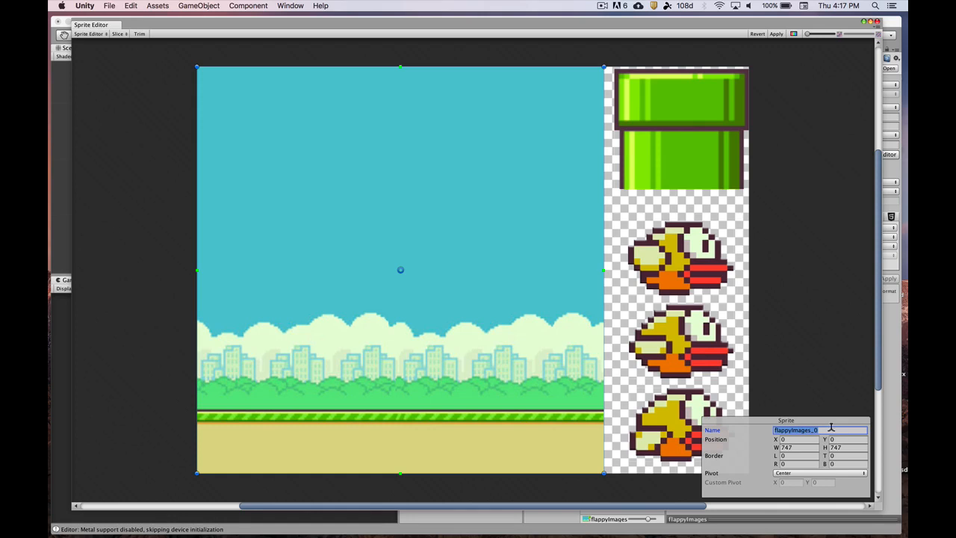
type("background")
Step: Check the three bird sprites and rename the uppermost one as bird1
left_click(677, 276)
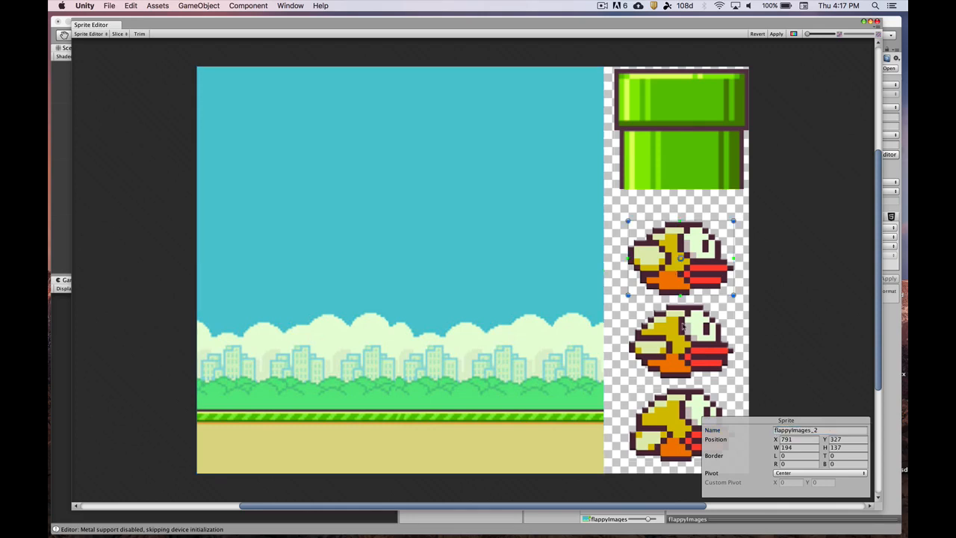
left_click(678, 358)
left_click(667, 457)
left_click(687, 254)
left_click(840, 426)
left_click(839, 425)
double_click(839, 428)
type("bird1")
Step: Rename the middle bird sprite as bird2 and the lowest one as bird3
left_click(723, 353)
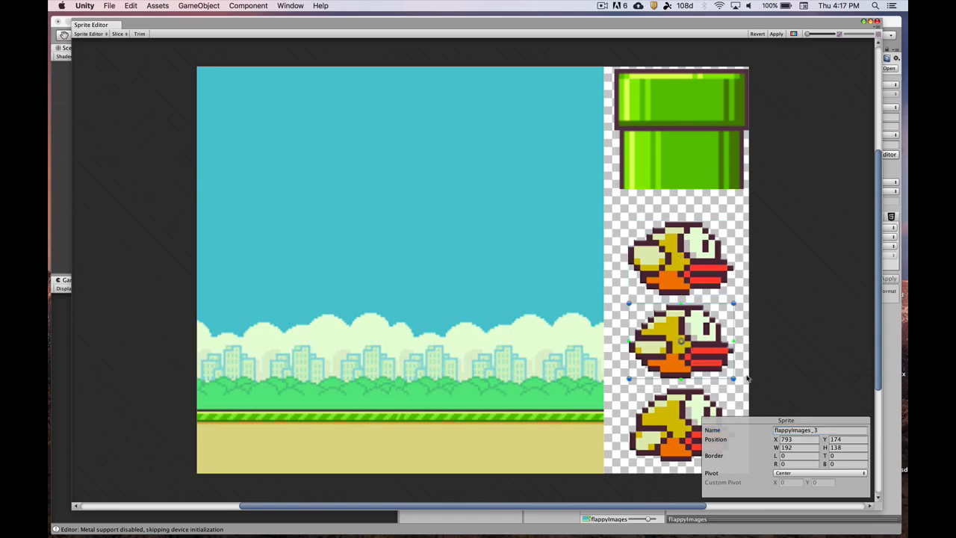
double_click(829, 428)
type("bird2")
left_click(654, 413)
double_click(850, 427)
type("bird3")
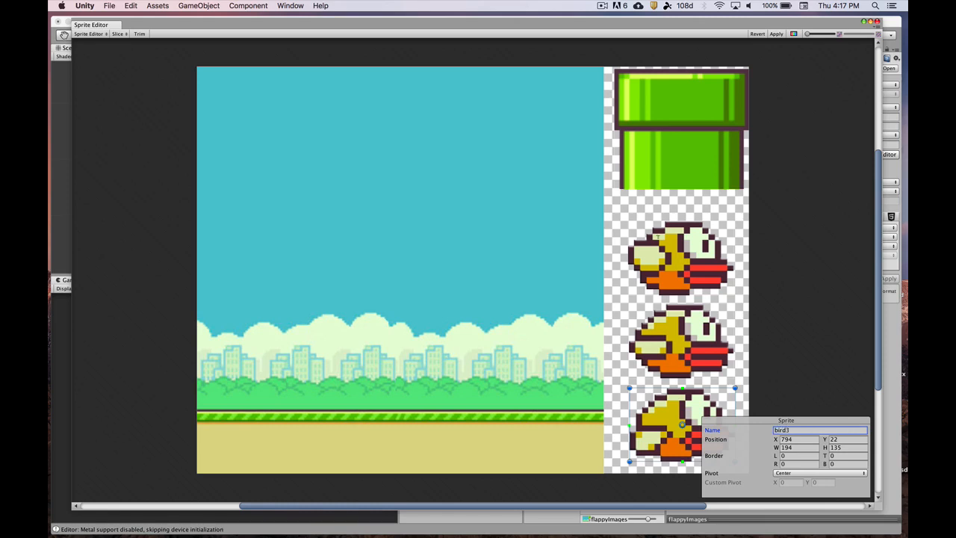
key("Return")
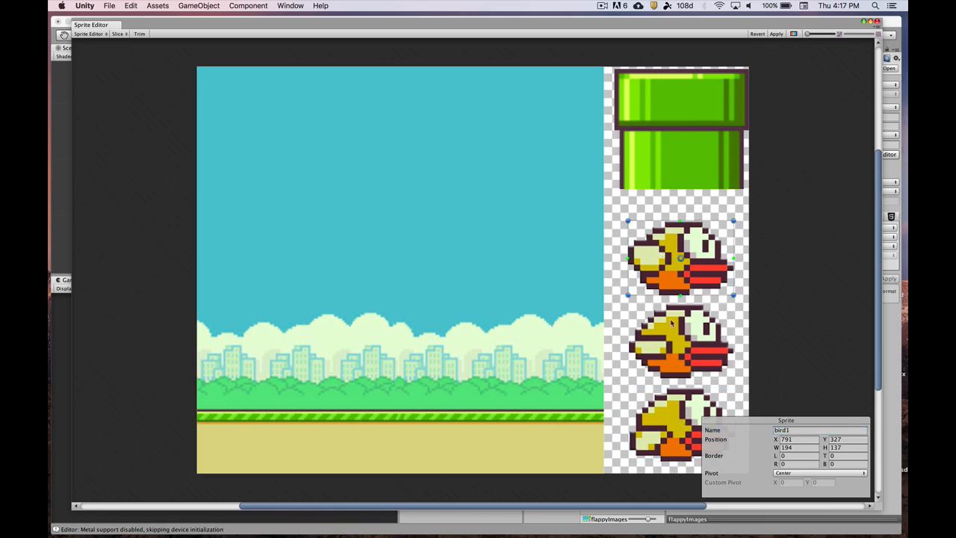
Step: Shrink the pipe sprite from below to a height of about 112 so it covers only the pipe's cap, and check the edge
left_click(683, 146)
scroll(684, 146, "up", 5)
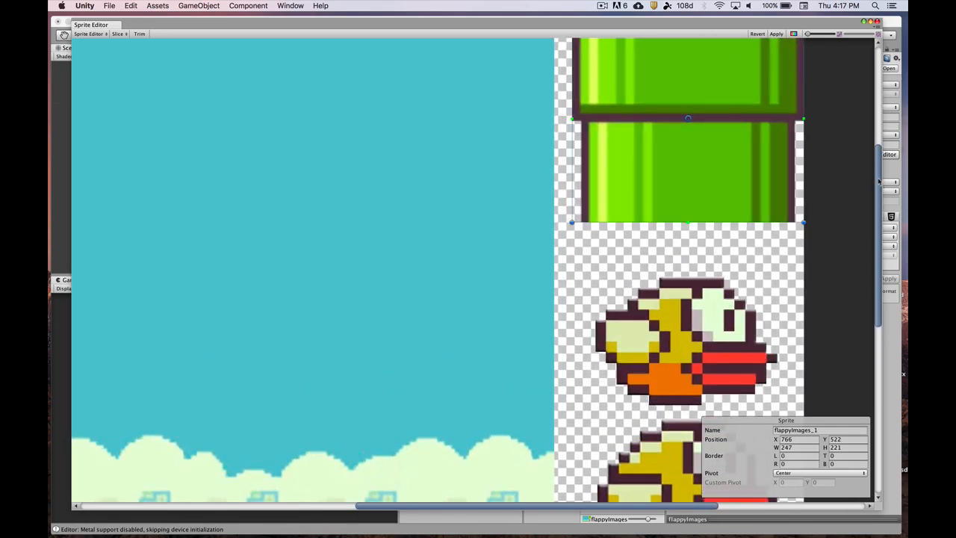
left_click_drag(879, 182, 832, 143)
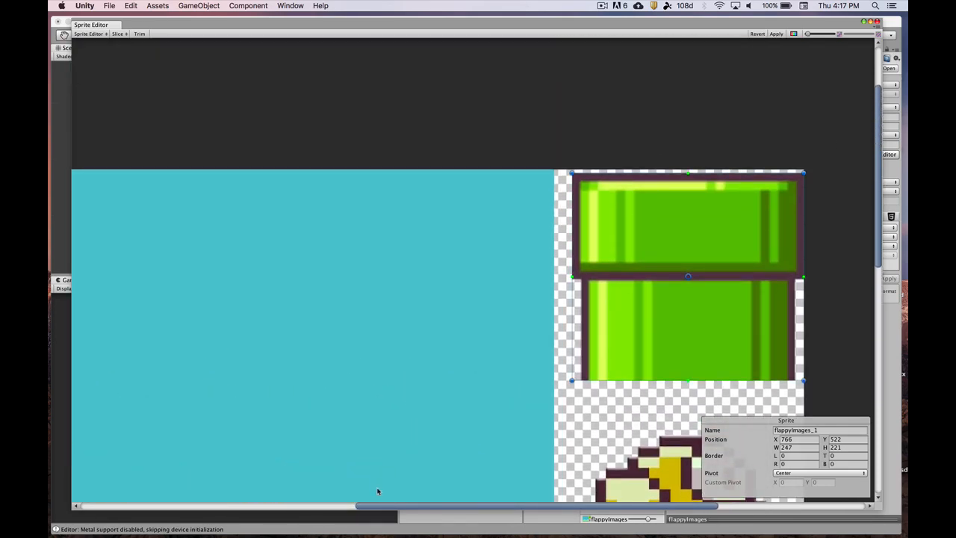
left_click_drag(372, 506, 447, 506)
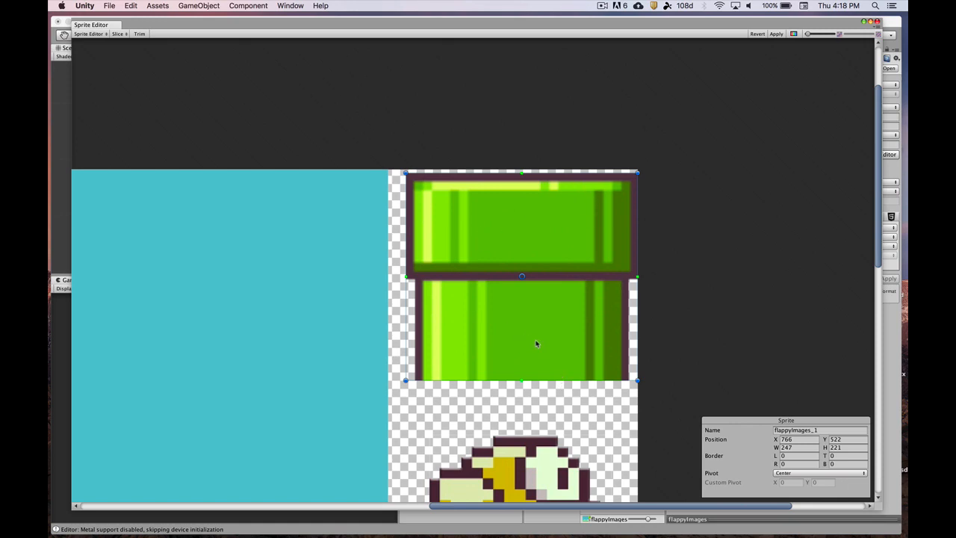
scroll(588, 379, "up", 5)
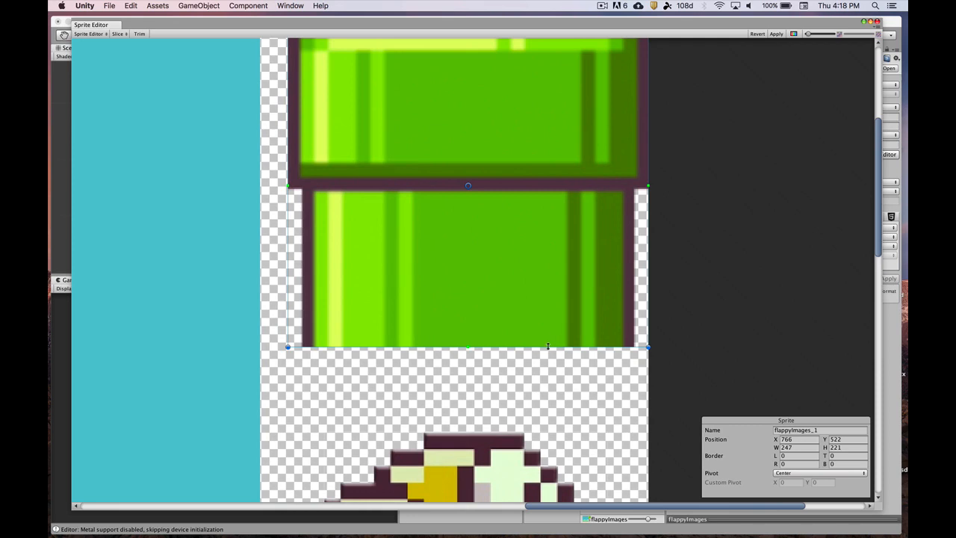
left_click_drag(548, 347, 542, 186)
scroll(336, 188, "up", 5)
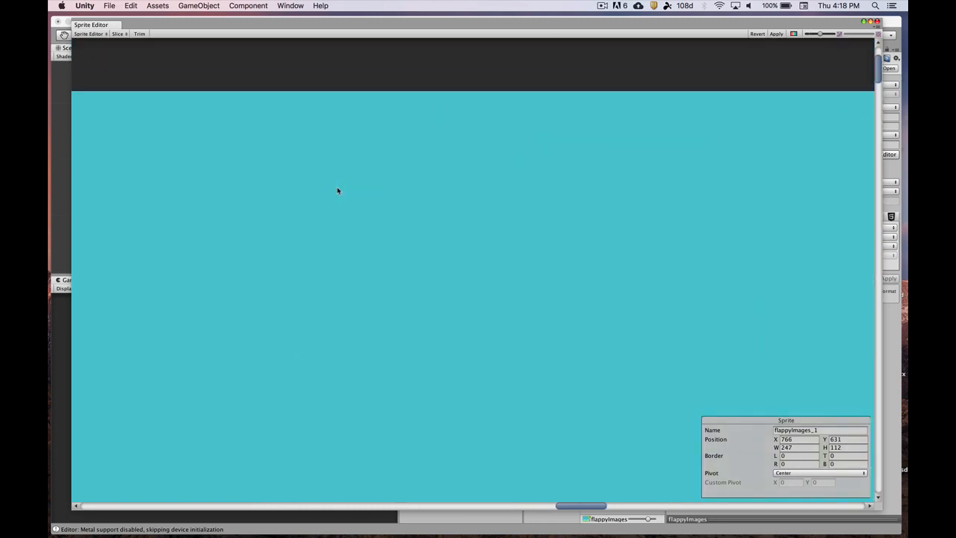
scroll(337, 190, "down", 3)
scroll(433, 283, "up", 2)
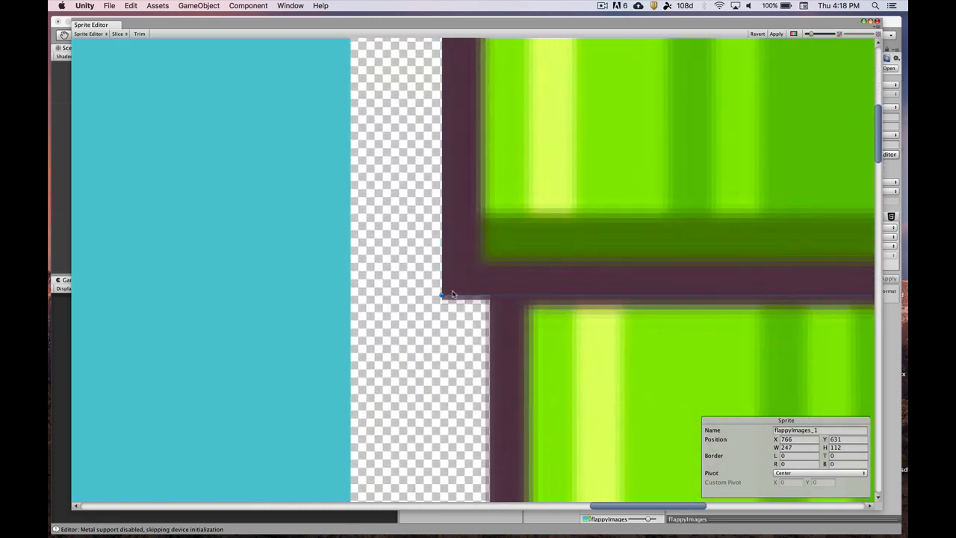
scroll(502, 299, "down", 5)
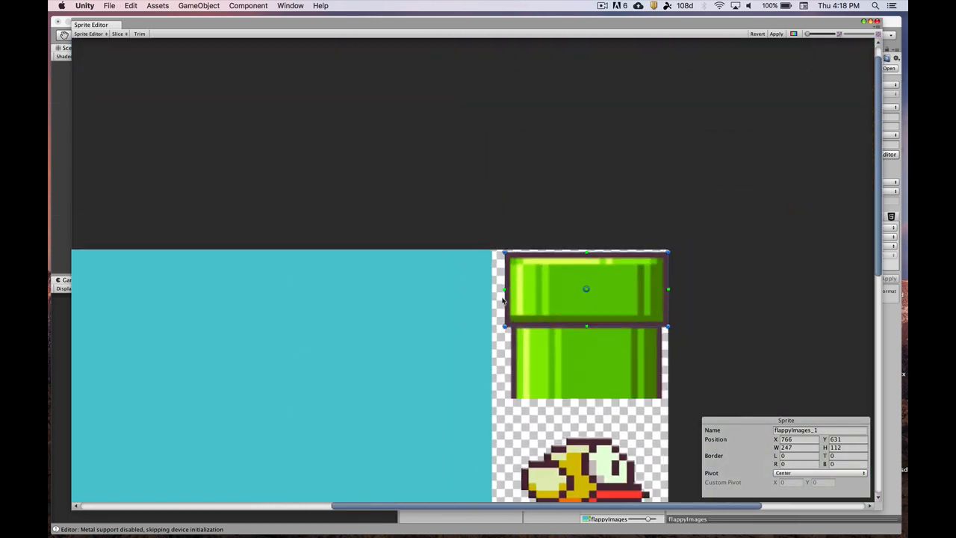
Step: Check the edges of the pipe-cap sprite and rename it as tube top
scroll(503, 300, "up", 3)
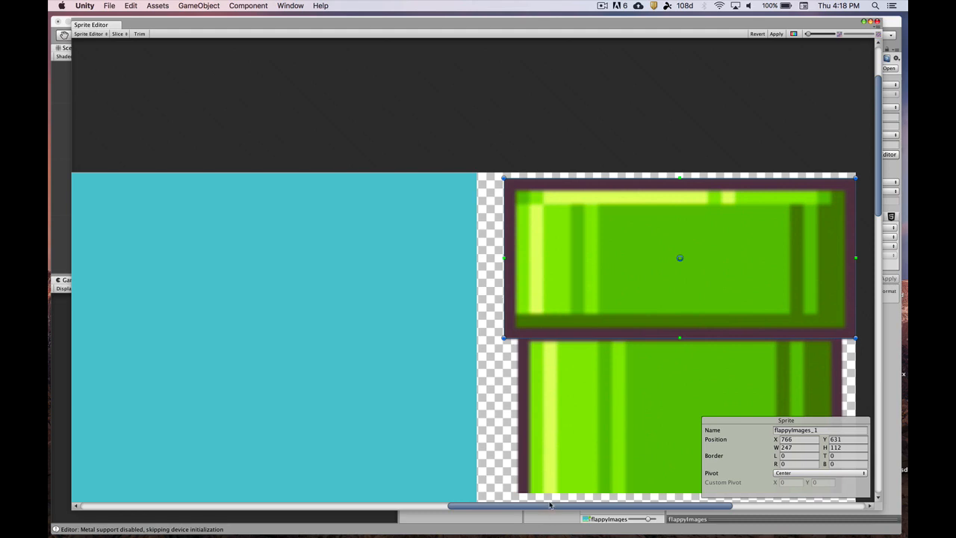
left_click_drag(551, 507, 611, 508)
scroll(583, 426, "down", 1)
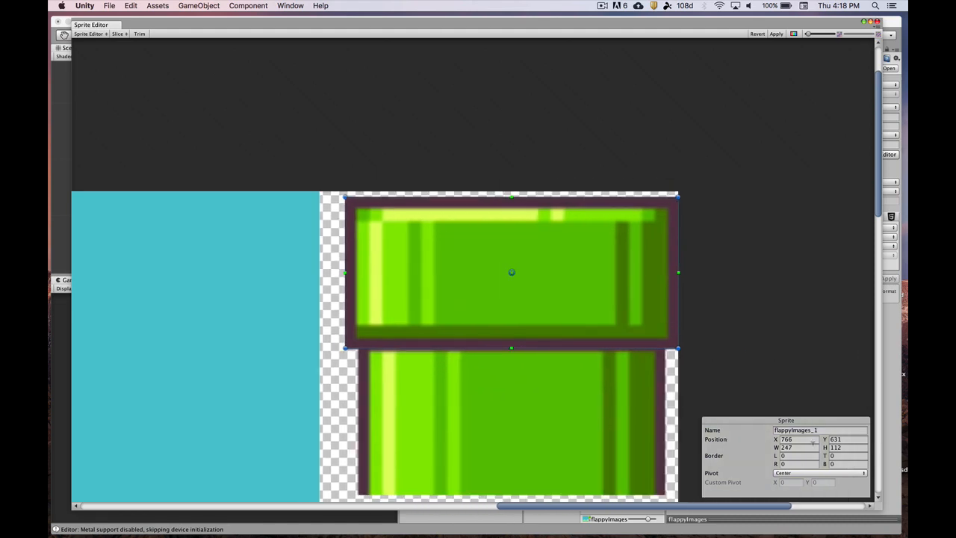
left_click(792, 431)
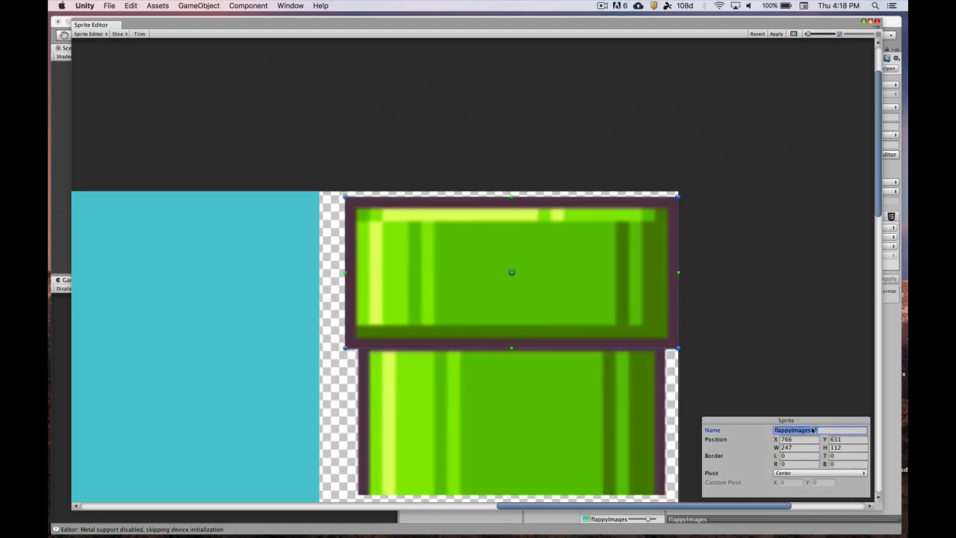
type("tube top")
Step: Outline a new sprite over the pipe's body below the cap, about 225 wide and 93 high
scroll(690, 372, "down", 1)
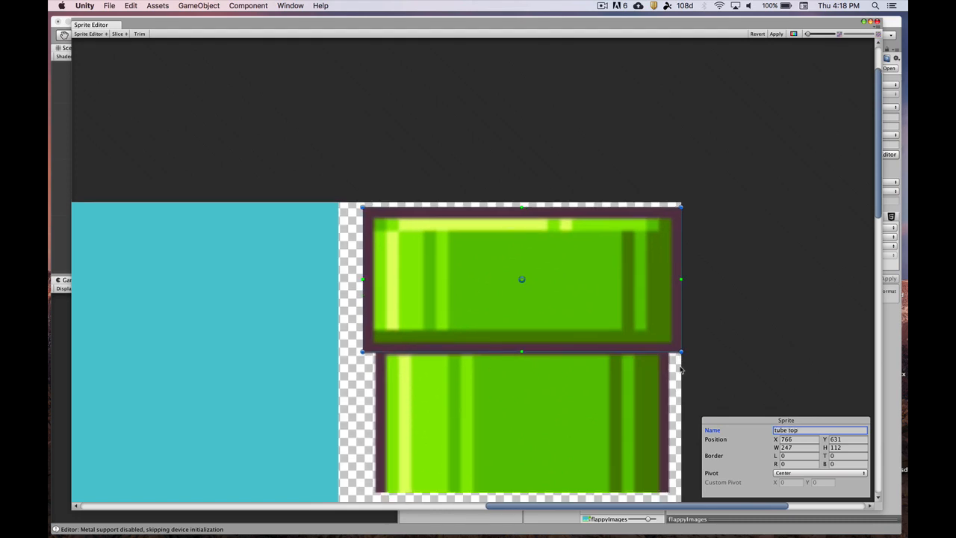
left_click_drag(878, 148, 812, 183)
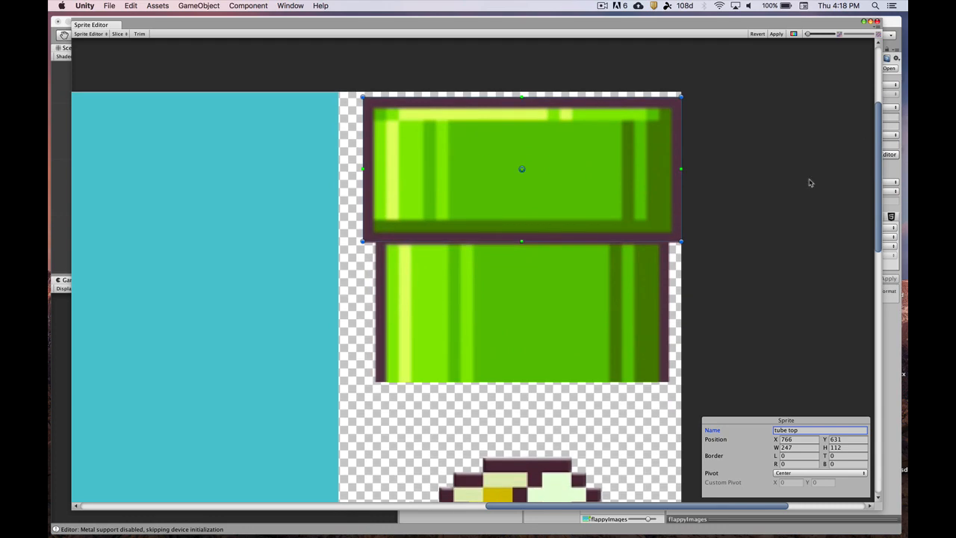
scroll(388, 284, "up", 5)
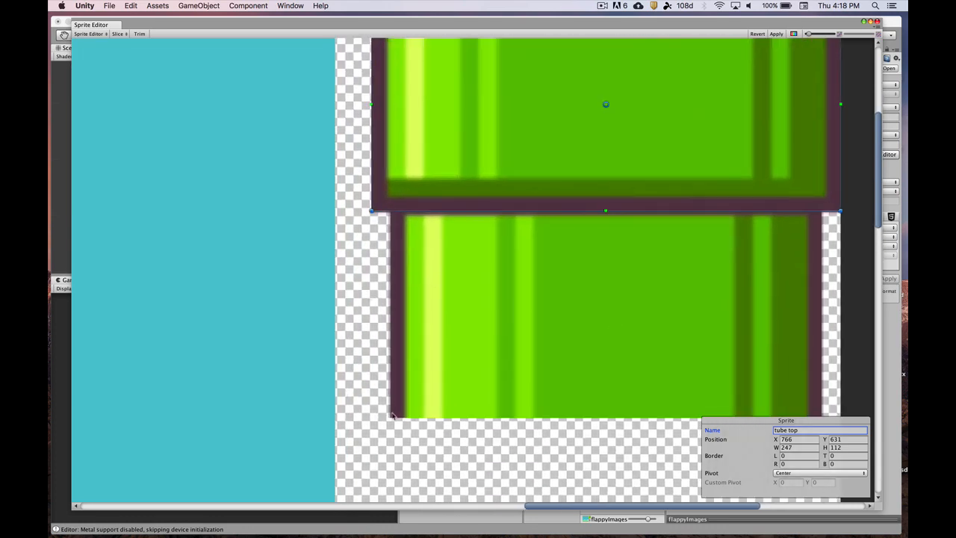
scroll(486, 416, "down", 2)
left_click_drag(392, 415, 753, 266)
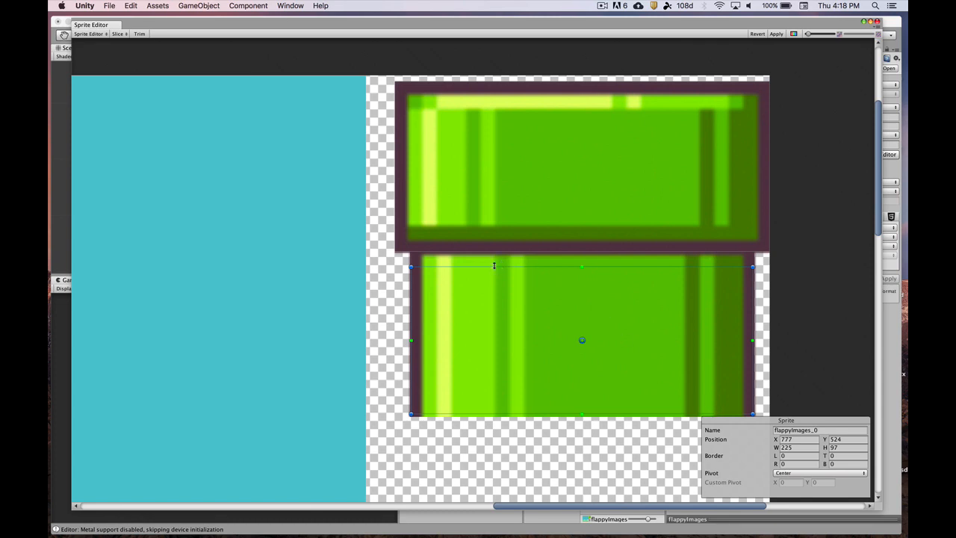
mouse_move(493, 266)
left_mouse_down()
mouse_move(495, 247)
mouse_move(487, 272)
mouse_move(488, 261)
left_mouse_up()
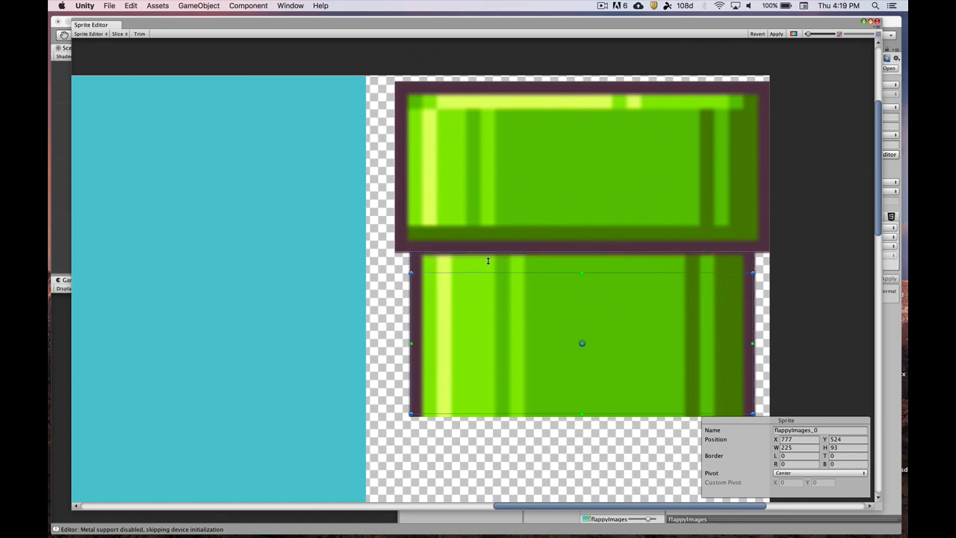
Step: Rename the pipe-body sprite as tube body, apply the slicing changes and close the Sprite Editor
left_click(821, 431)
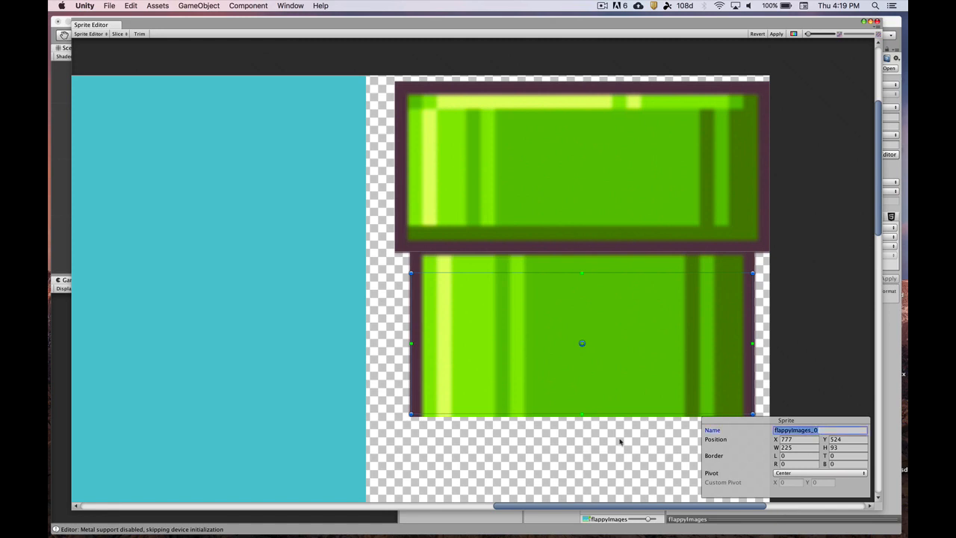
type("tube body")
scroll(780, 152, "down", 10)
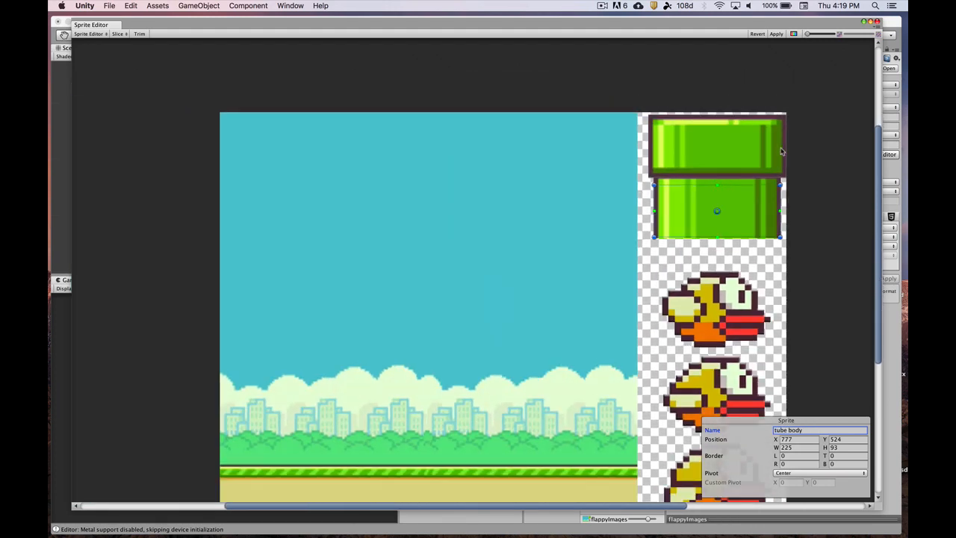
left_click(777, 34)
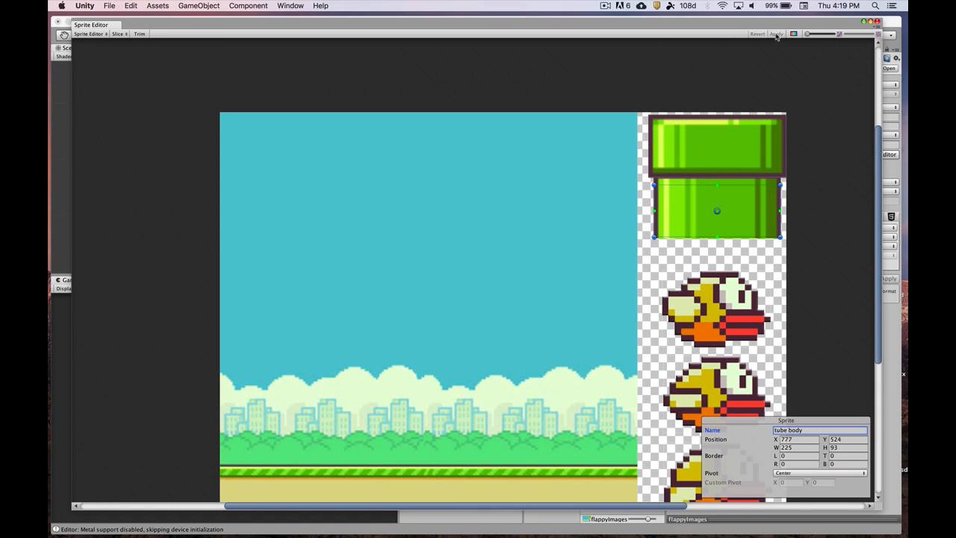
left_click(878, 22)
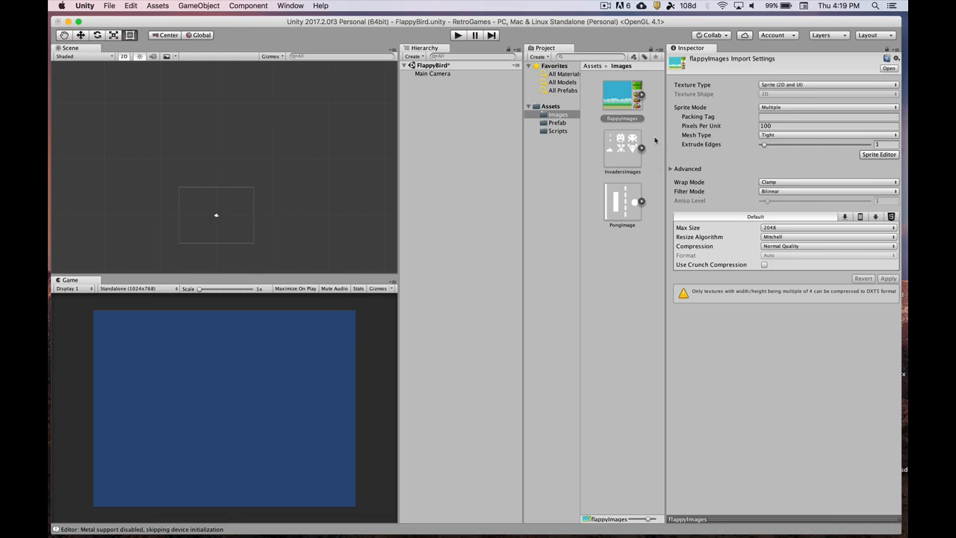
Step: Expand the flappyImages sheet and look through its sliced background, bird, tube body and tube top sprites
left_click(640, 96)
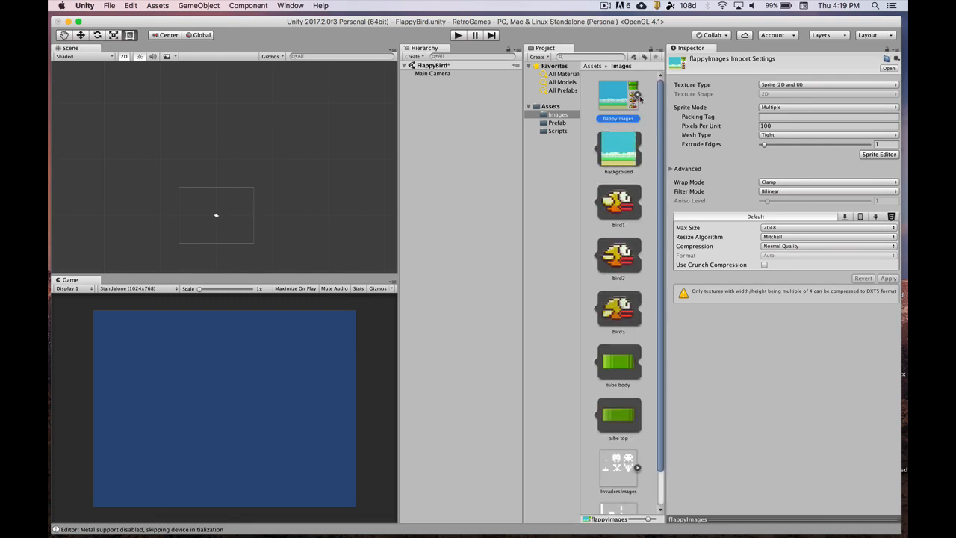
left_click(624, 164)
left_click(626, 186)
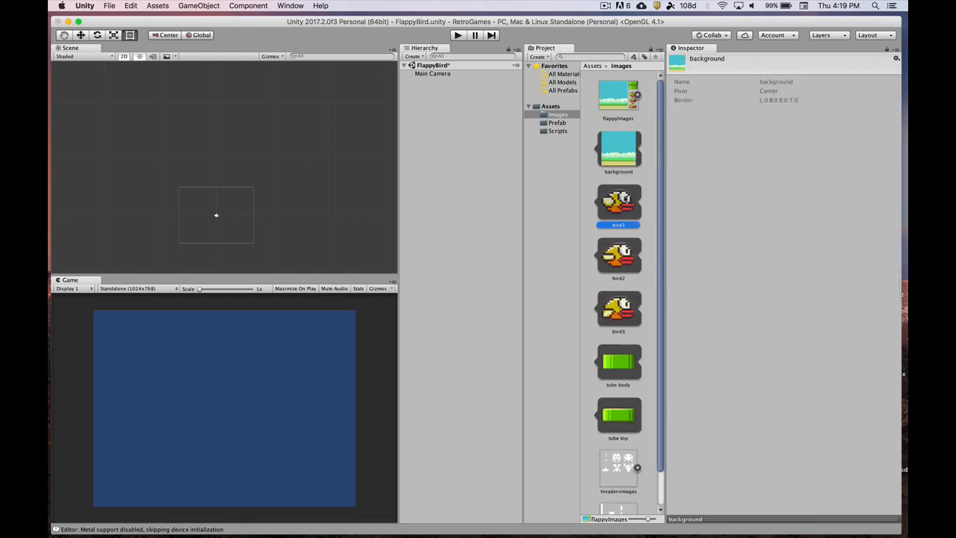
left_click(622, 257)
left_click(626, 299)
left_click(624, 371)
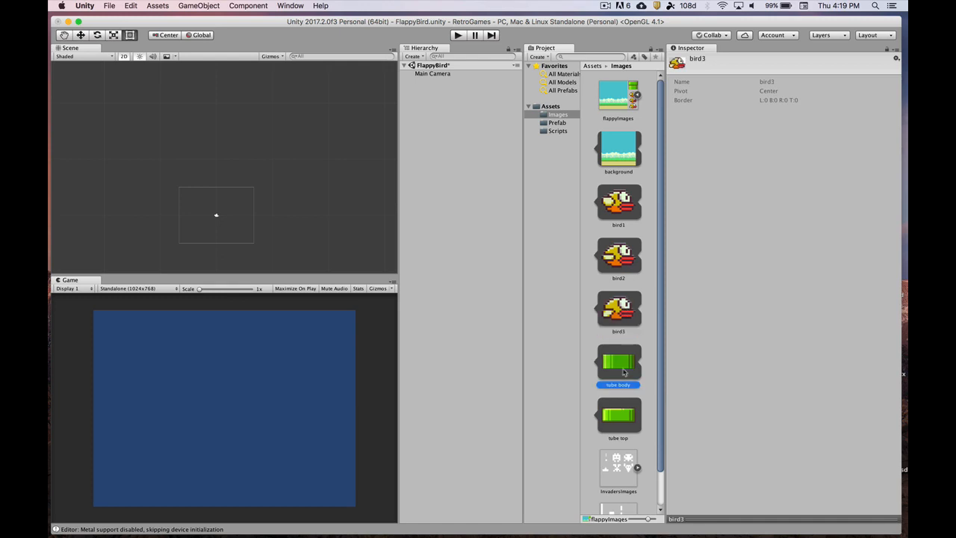
left_click(614, 427)
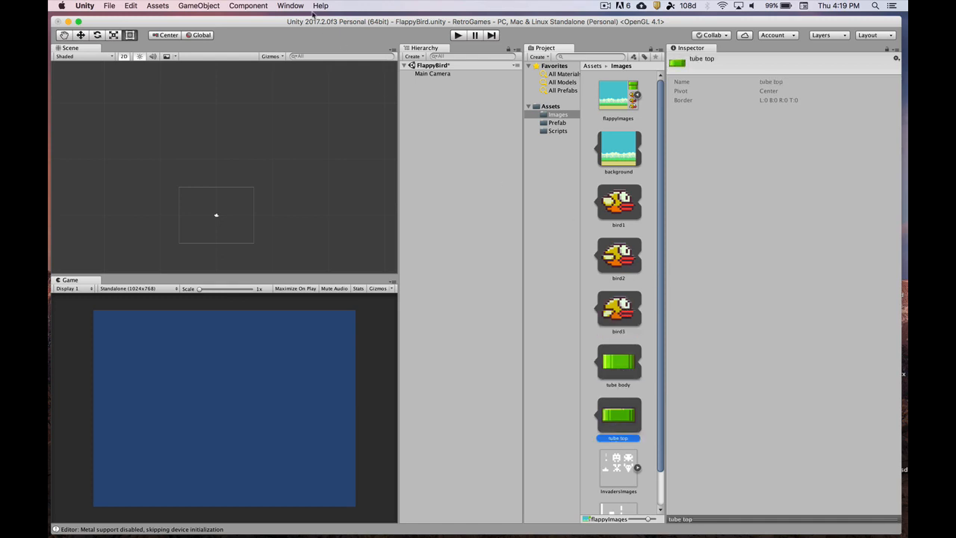
Step: Start a new scene, saving the changes to the current one, and save the new scene in Assets as FlappyBird
key("super+n")
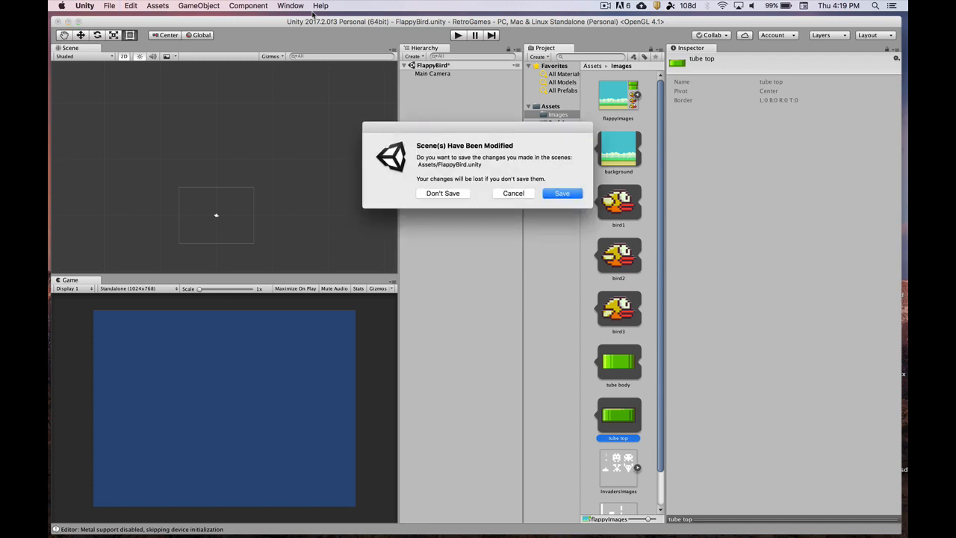
left_click(561, 193)
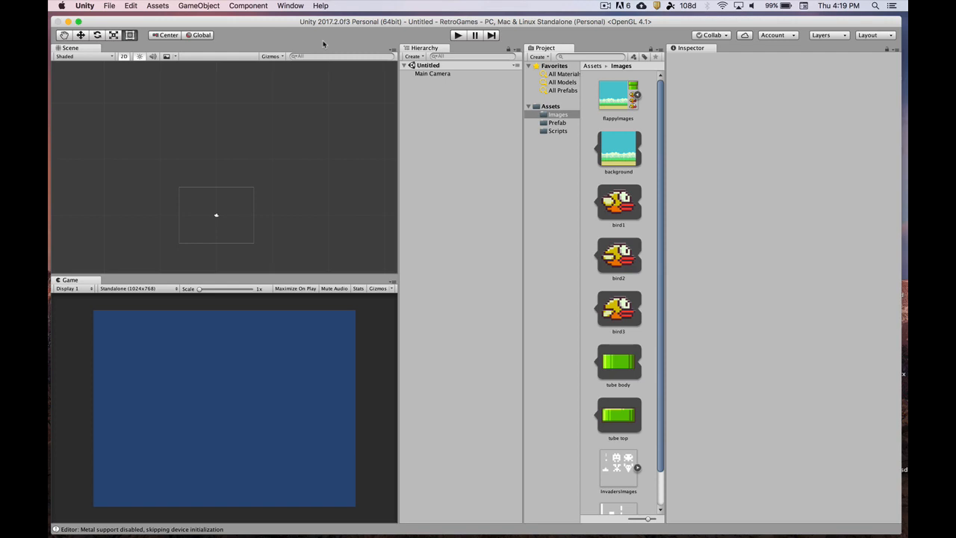
key("super+s")
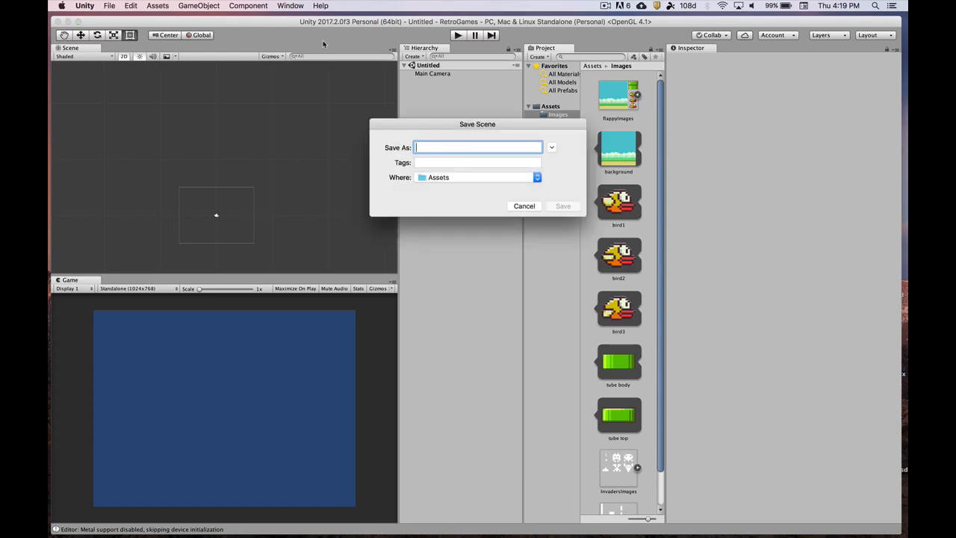
type("FlappyBird")
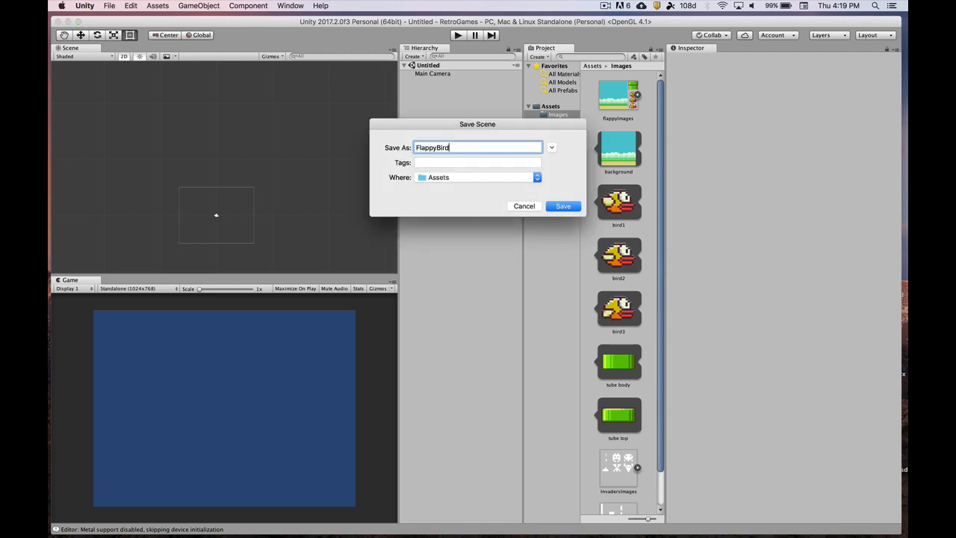
key("Return")
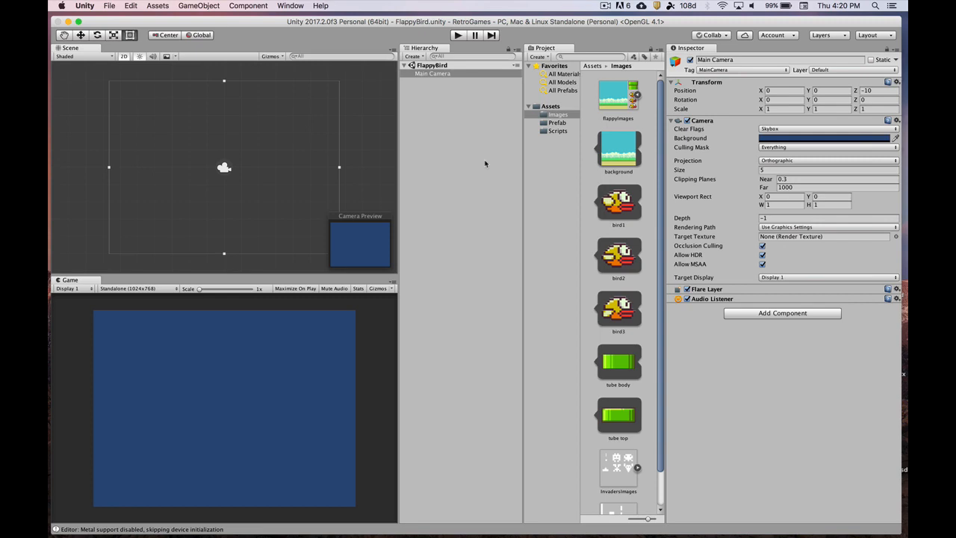
Step: Place the tube top sprite in the scene at about X 4.7, Y 1.76, and the tube body sprite below it at about X 5, Y 0.25
left_click(362, 160)
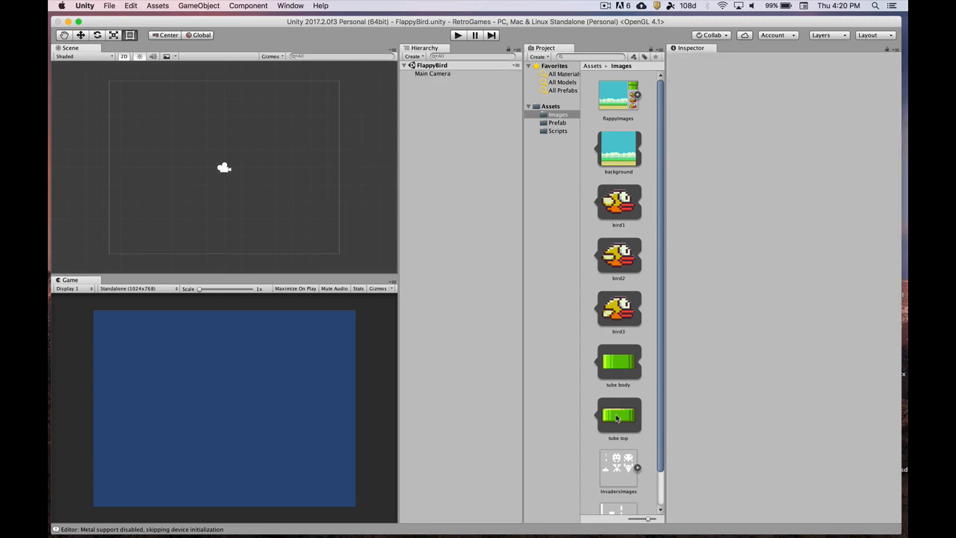
left_click_drag(617, 404, 305, 138)
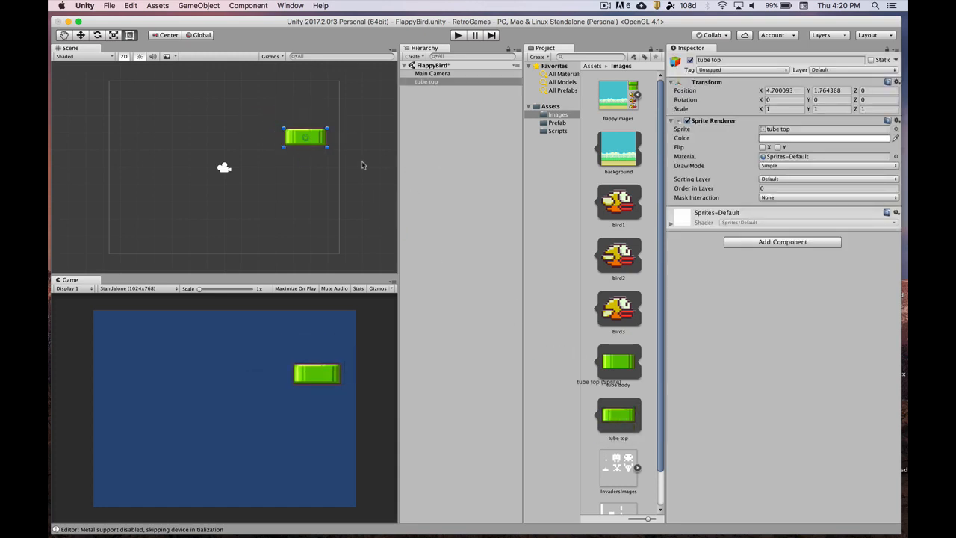
left_click_drag(618, 364, 310, 162)
Step: Align the tube body directly beneath the tube top, at about X 4.7, Y 0.82
scroll(311, 165, "up", 3)
scroll(311, 166, "up", 2)
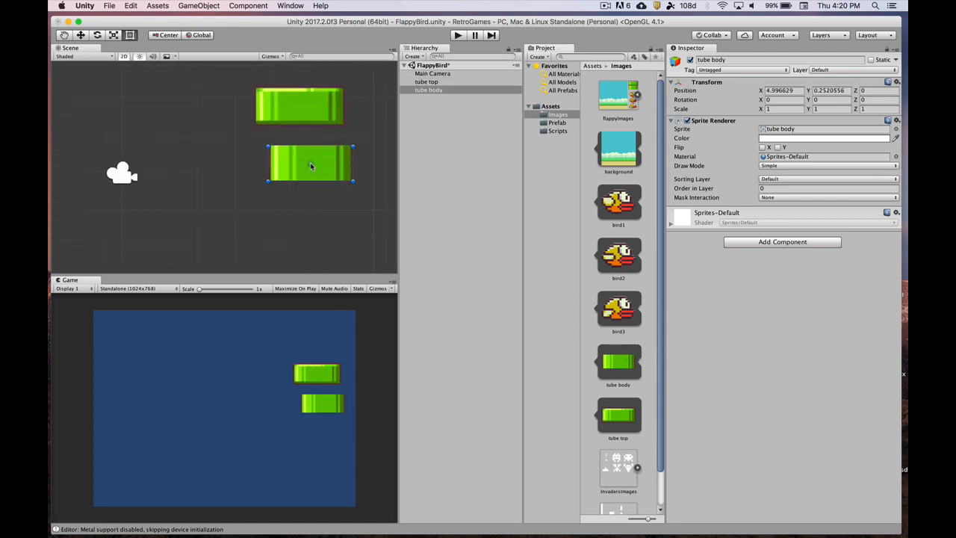
left_click(314, 121)
left_click_drag(333, 174, 313, 143)
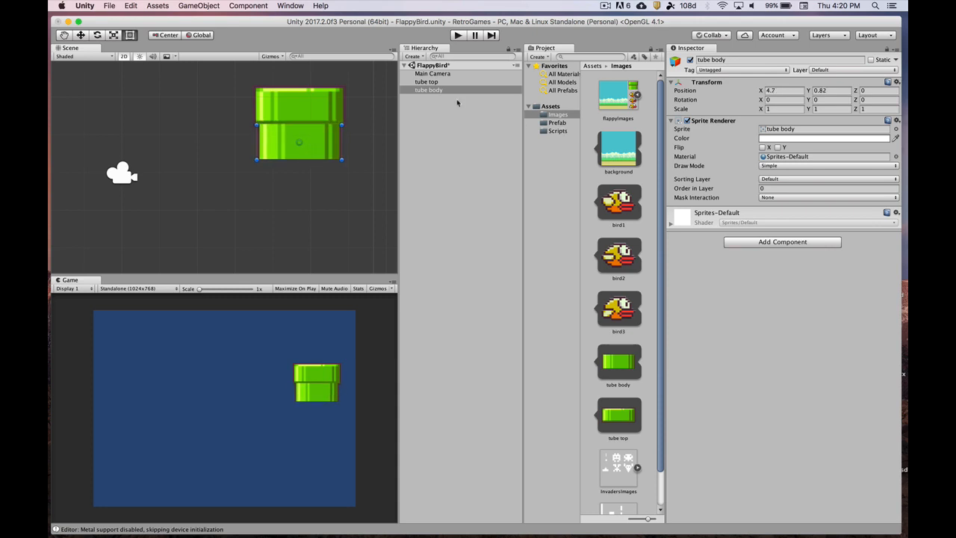
Step: Select both tube parts in the scene and set their X position to 4
left_click_drag(251, 80, 355, 173)
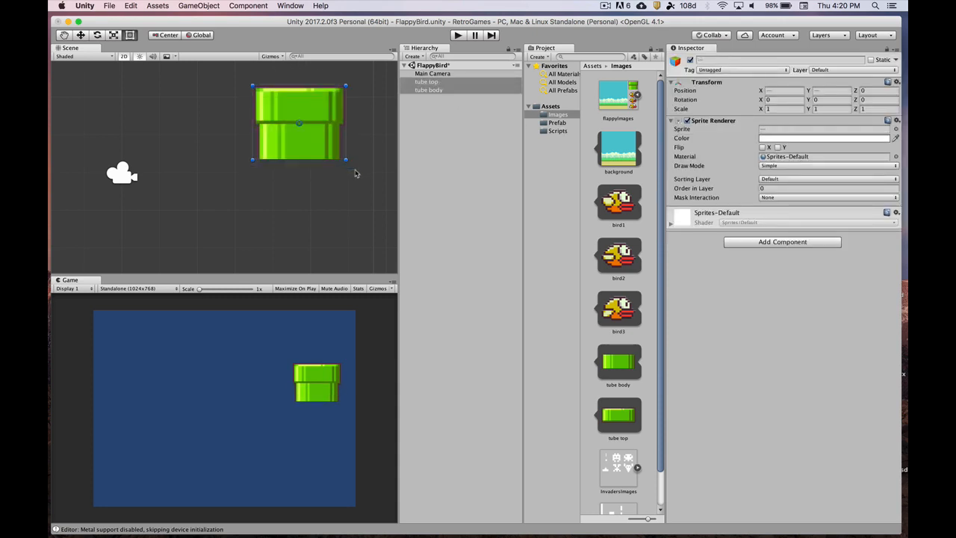
left_click(776, 90)
type("34")
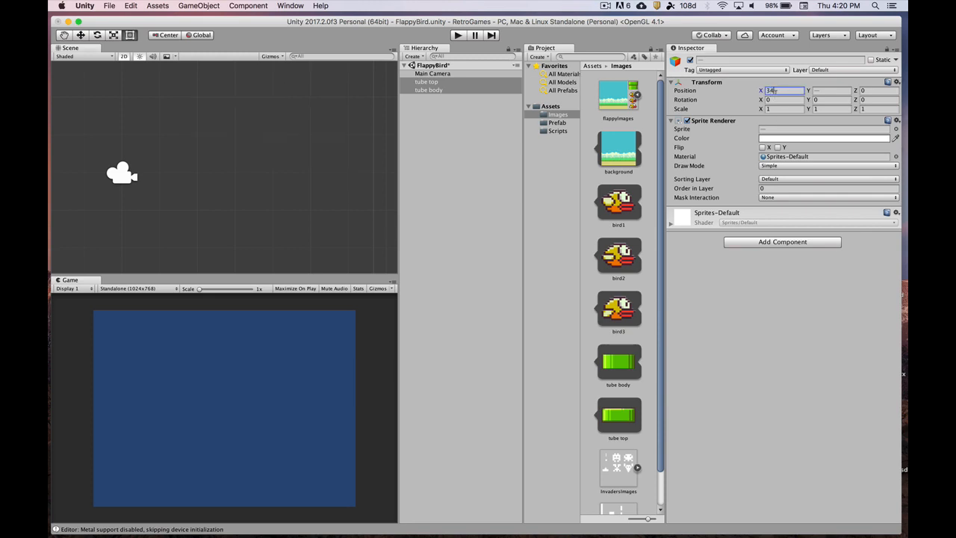
key("BackSpace")
key("BackSpace")
type("4")
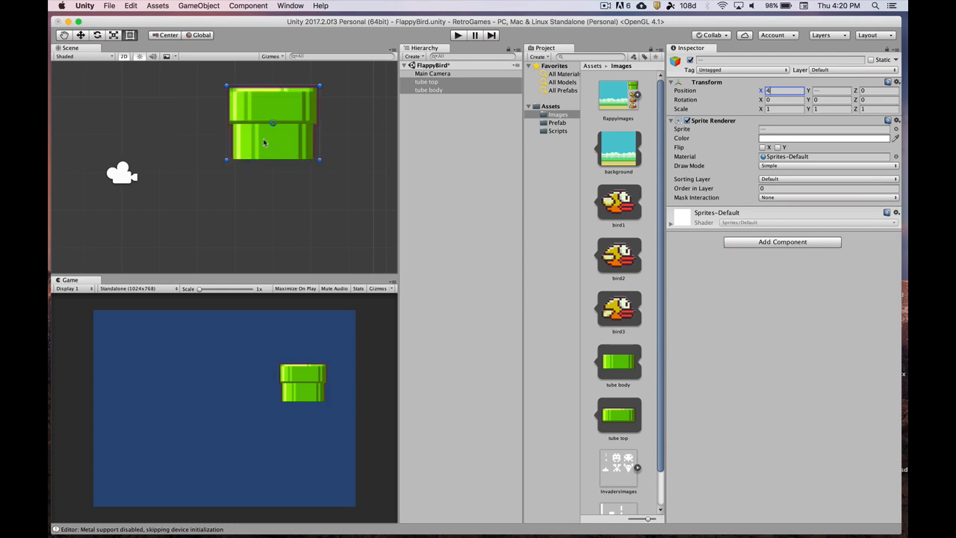
key("Return")
Step: Move only the tube body straight up to about Y 0.98 so it overlaps the tube top
left_click(82, 35)
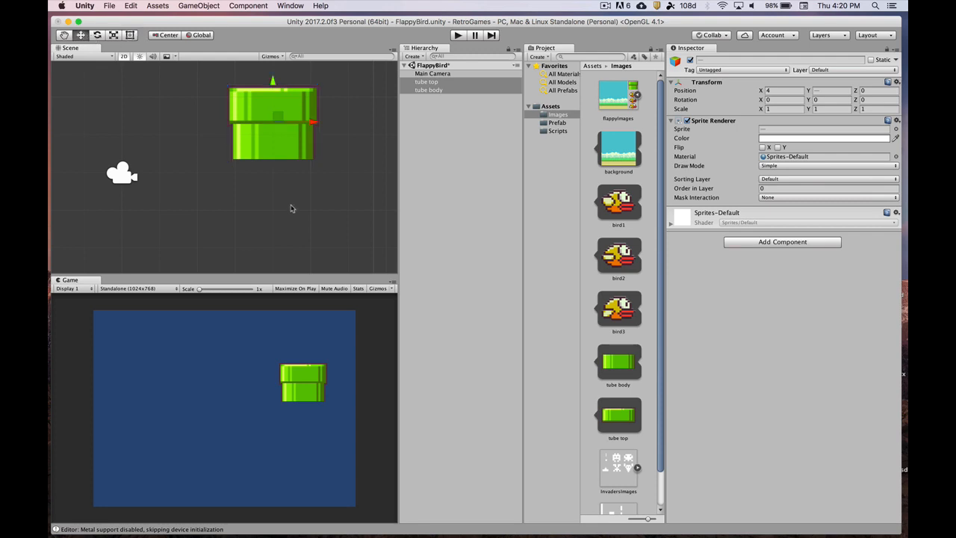
left_click(291, 208)
left_click(287, 149)
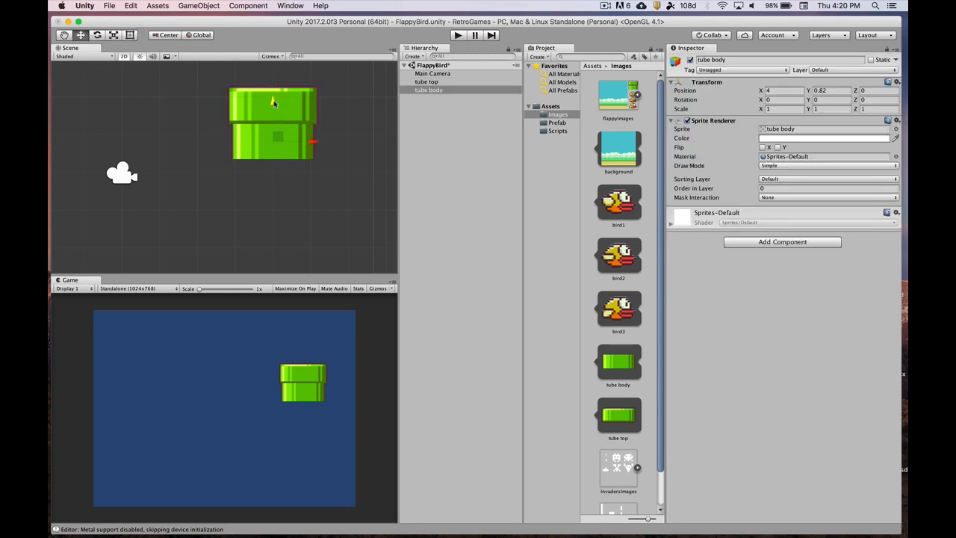
left_click_drag(274, 103, 271, 93)
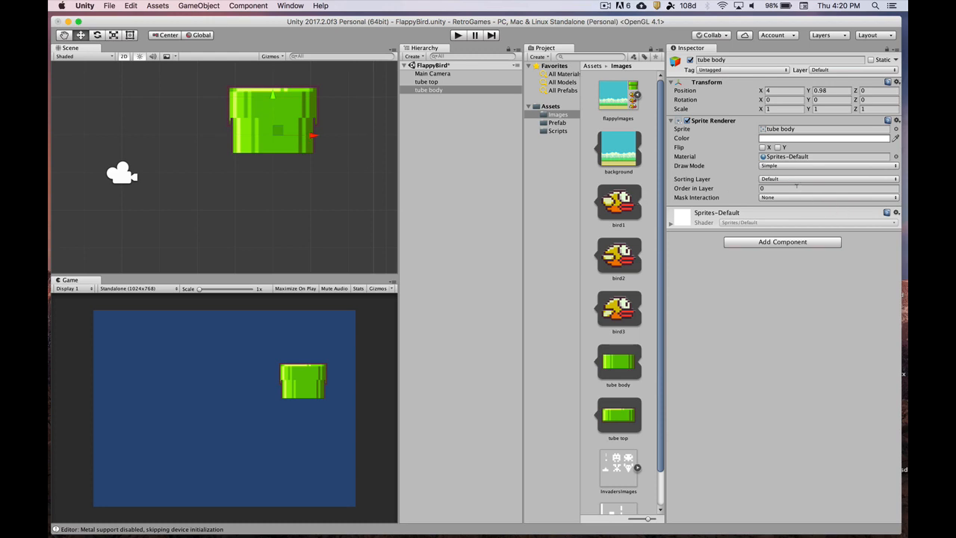
Step: Set the tube body's Order in Layer to -1 so it draws behind the tube top
left_click(797, 187)
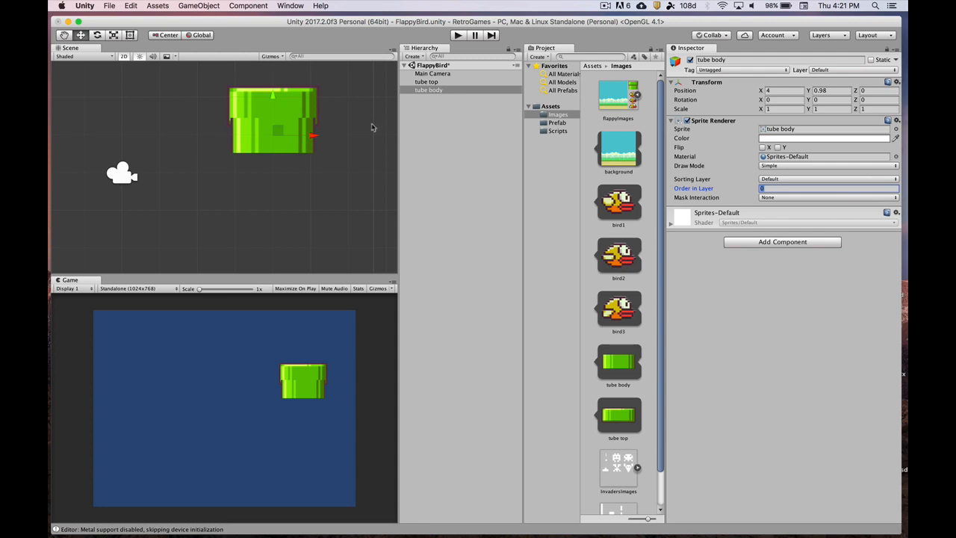
left_click(440, 90)
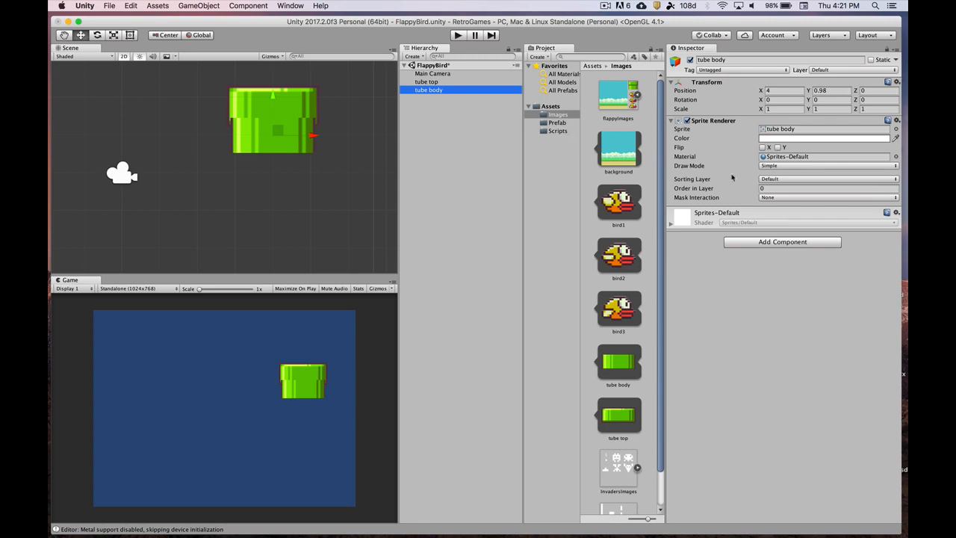
left_click(775, 187)
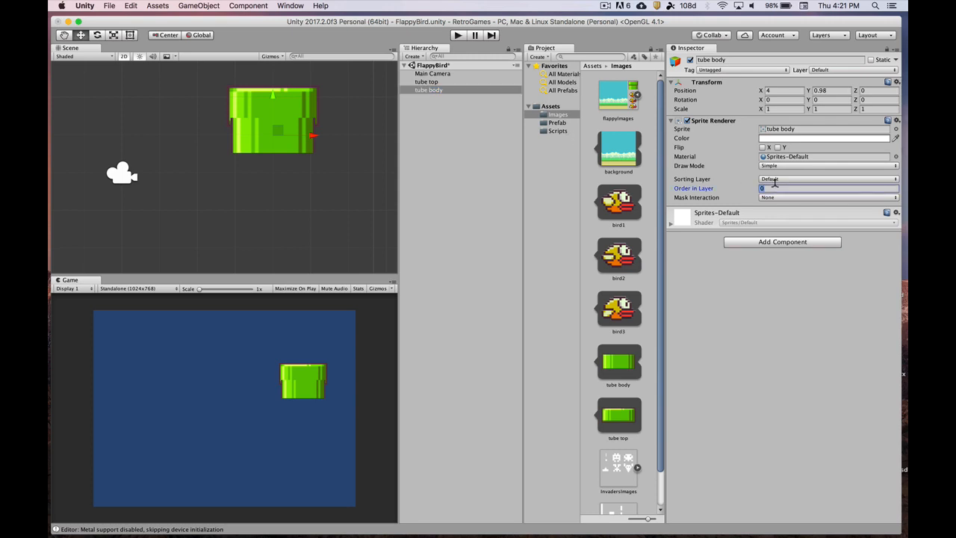
type("-1")
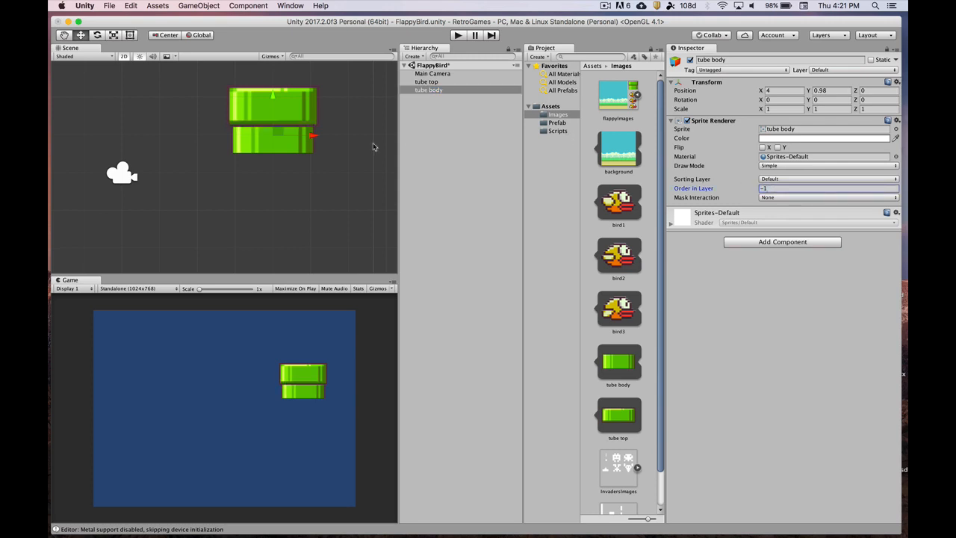
Step: Lower the tube body to about Y 0.86 and stretch its lower edge down to a Y scale of about 4.87
mouse_move(270, 96)
left_mouse_down()
mouse_move(276, 111)
mouse_move(273, 62)
mouse_move(274, 114)
mouse_move(272, 102)
left_mouse_up()
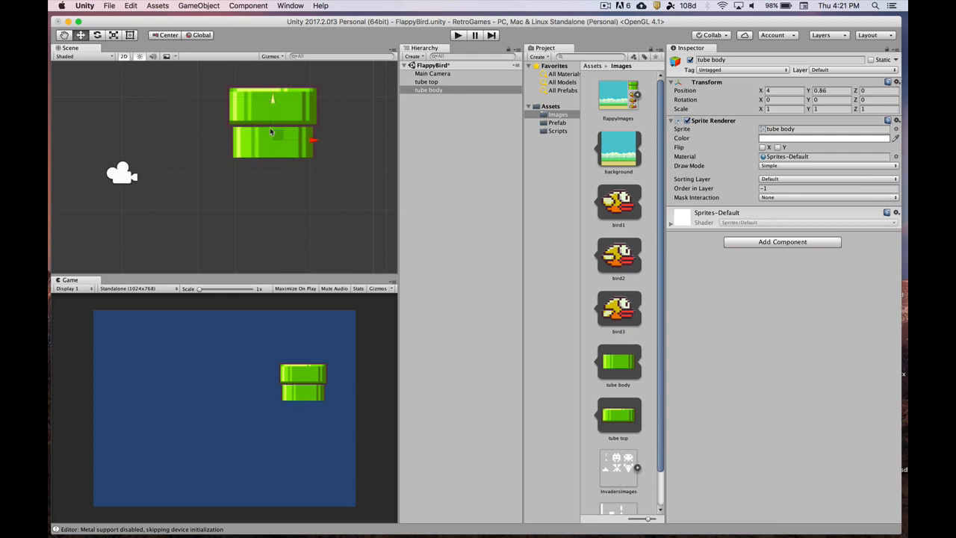
left_click(130, 36)
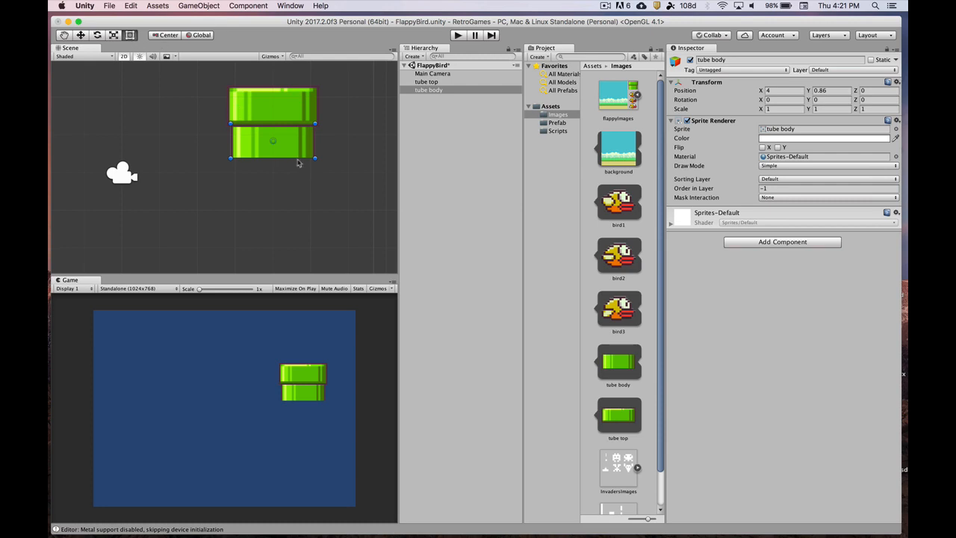
left_click_drag(292, 158, 293, 271)
scroll(291, 229, "down", 10)
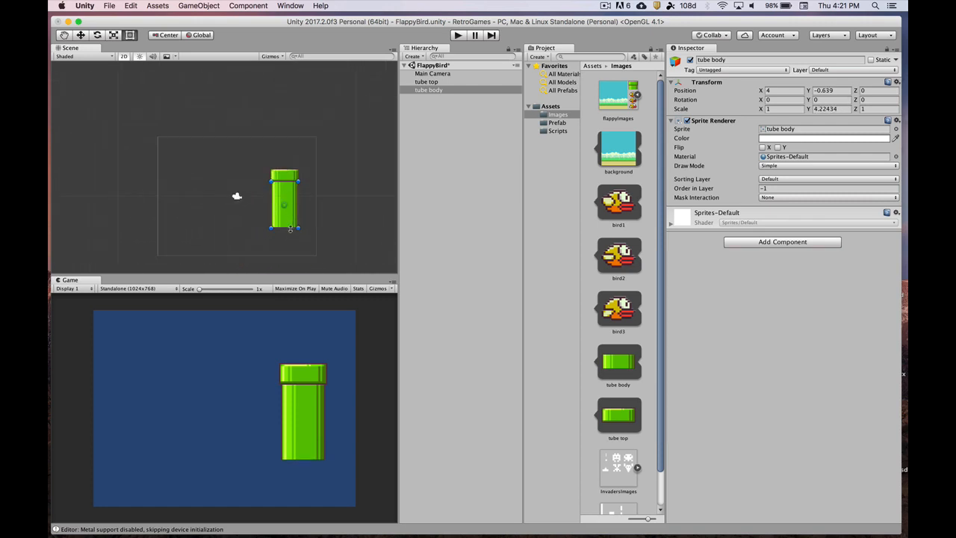
left_click_drag(292, 227, 291, 234)
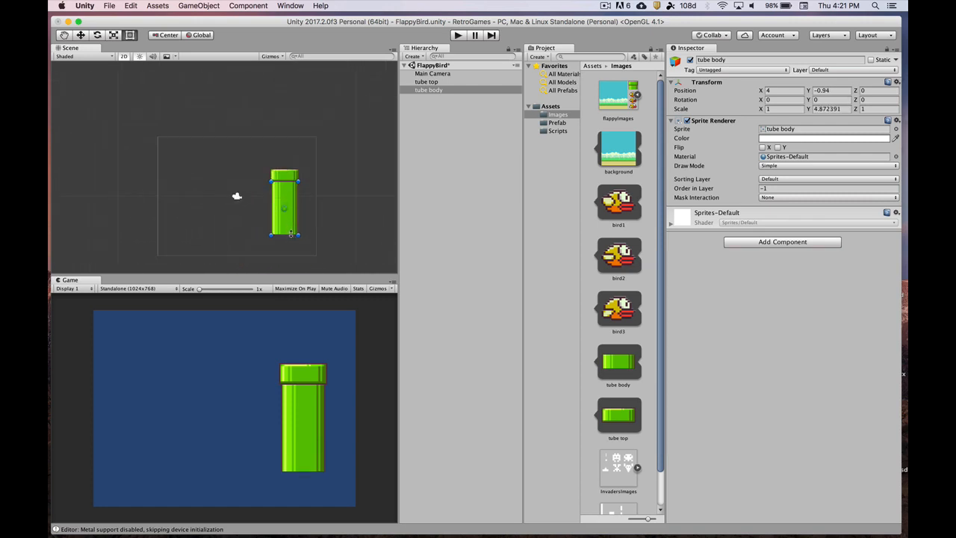
Step: Move the tube top and tube body together down to about X 3.95 so the pipe extends below the camera frame
left_click(410, 82)
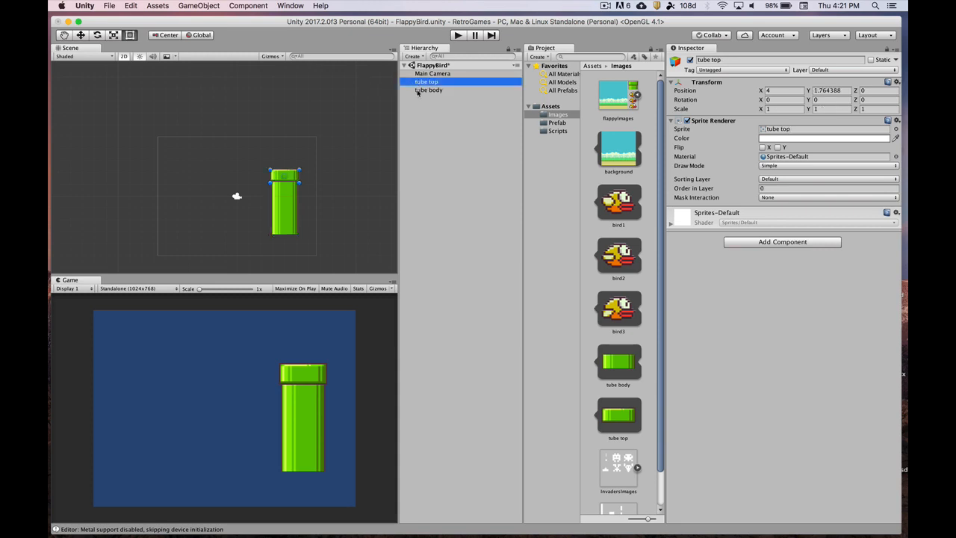
left_click(418, 91)
left_click(423, 82, "shift")
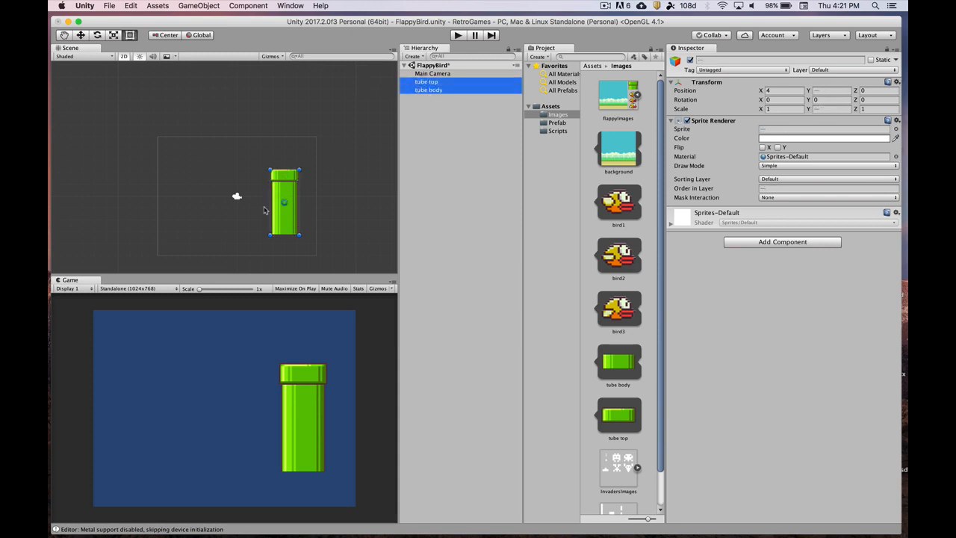
key("f")
left_click(81, 35)
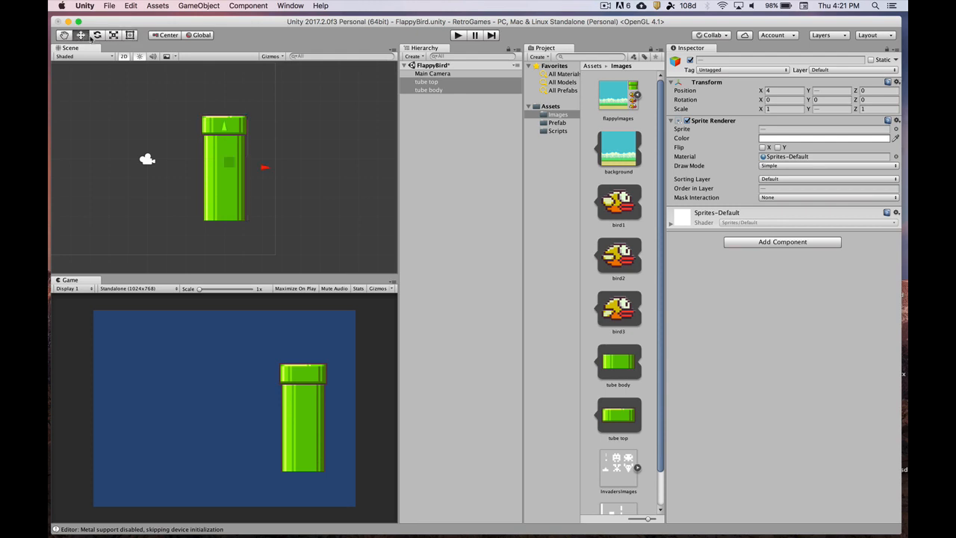
left_click_drag(233, 164, 230, 227)
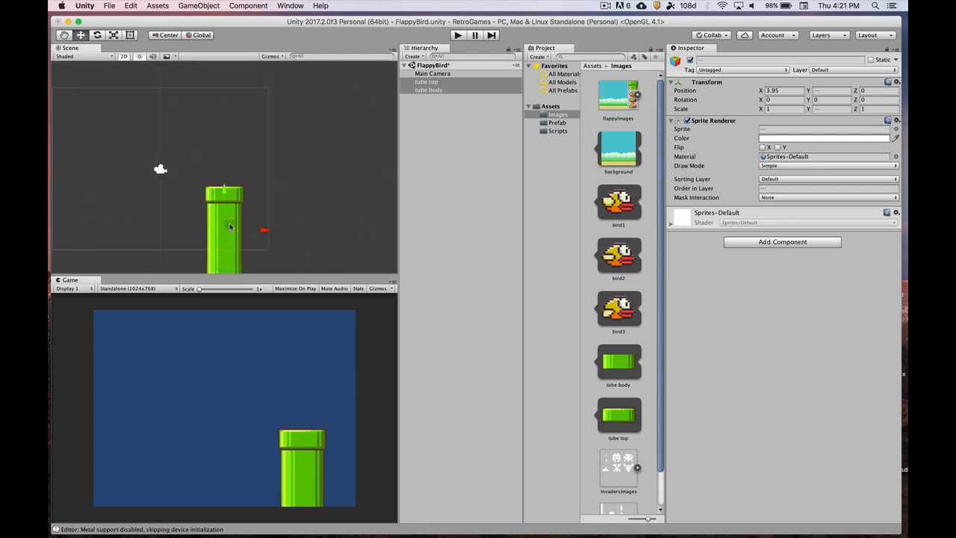
Step: Create an empty GameObject centred on the pipe, at about X 3.95, Y -3.78
key("f")
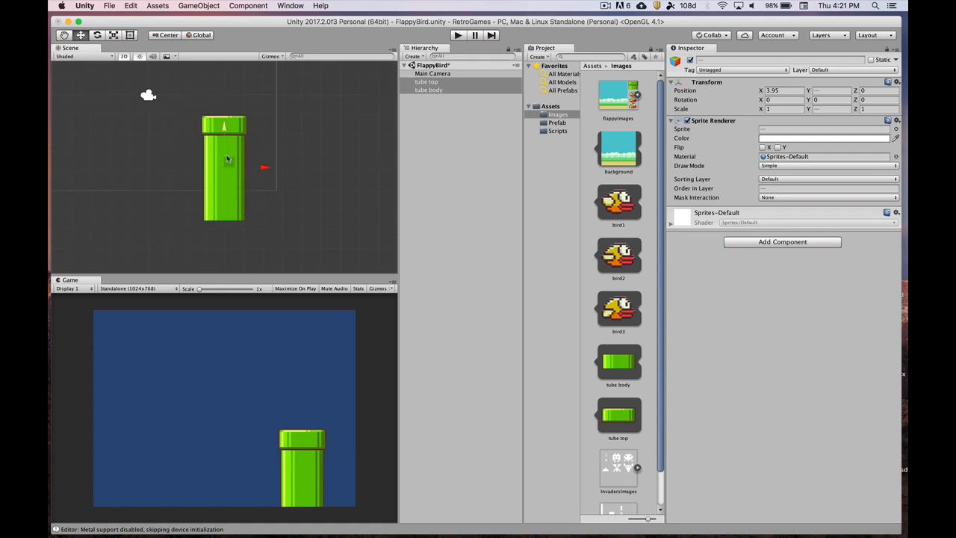
left_click(192, 5)
left_click(201, 18)
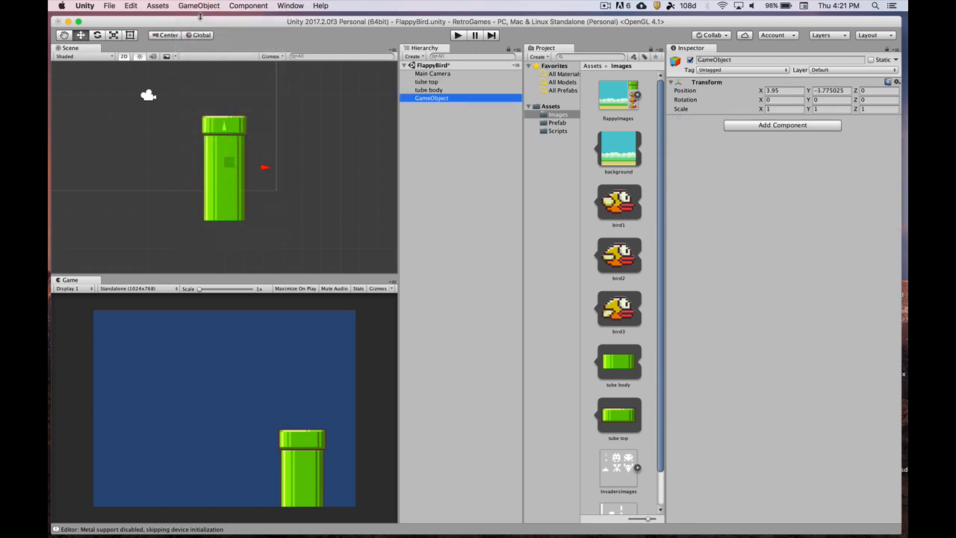
left_click(453, 101)
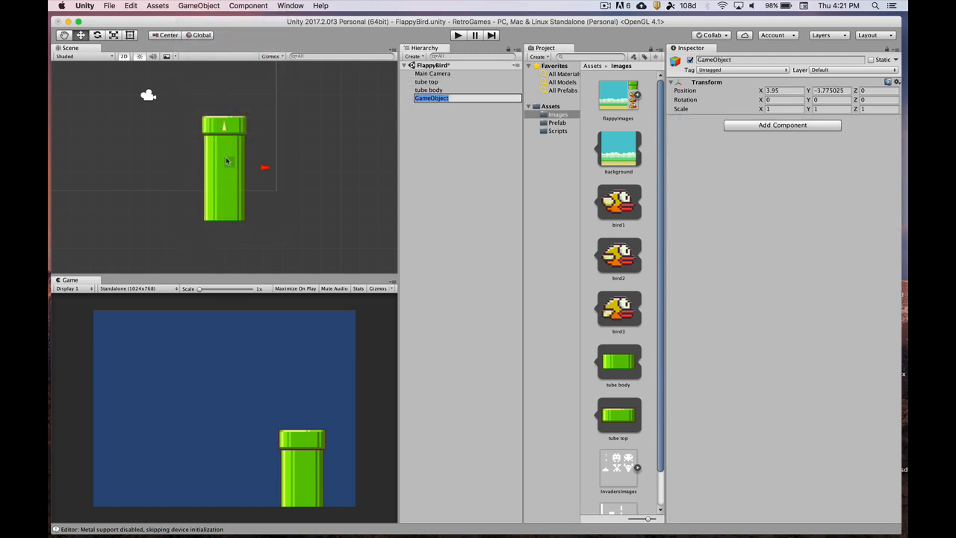
left_click(408, 108)
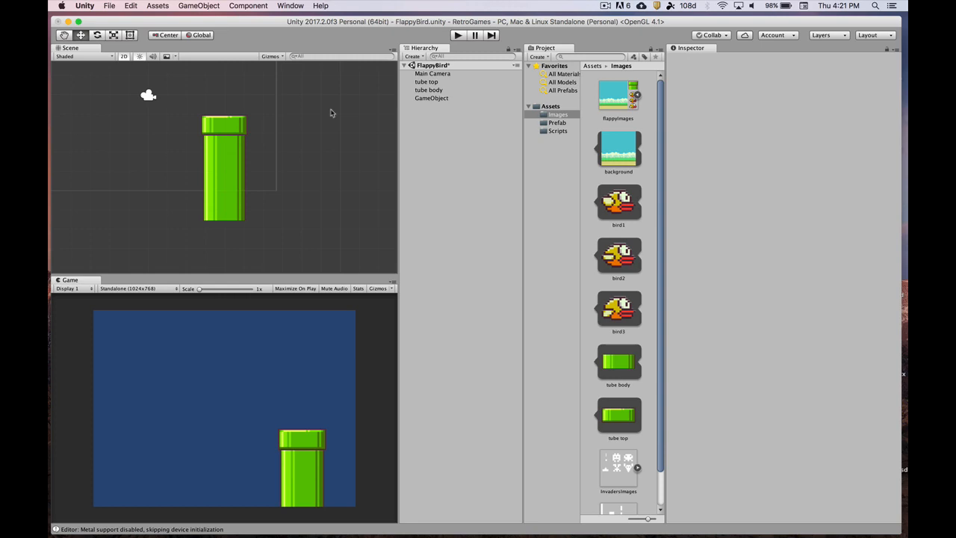
left_click(435, 98)
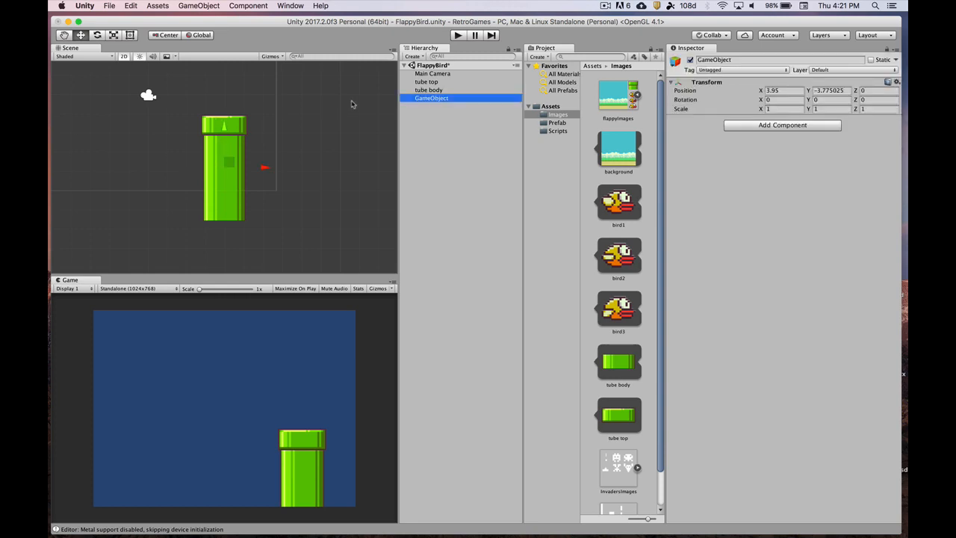
Step: Make the tube top and tube body children of the empty GameObject and collapse the group
left_click(426, 82)
left_click(428, 90, "shift")
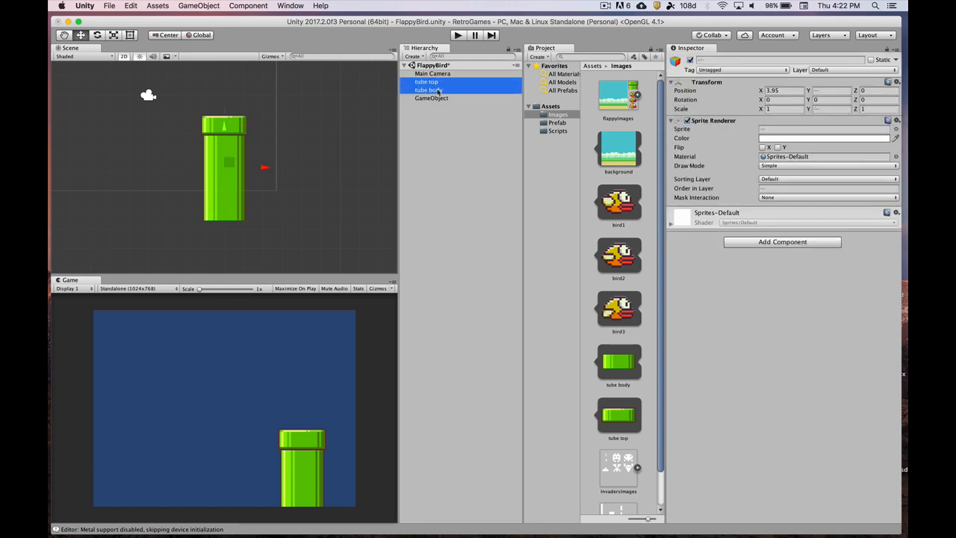
left_click_drag(438, 91, 434, 97)
left_click(438, 82)
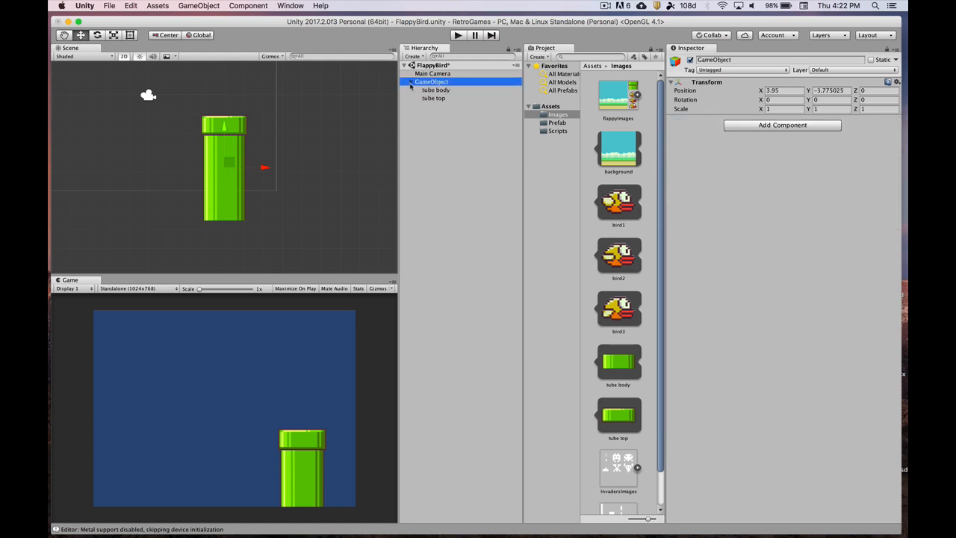
left_click(410, 82)
Step: Rename the parent GameObject as Tube Bottom
left_click(740, 59)
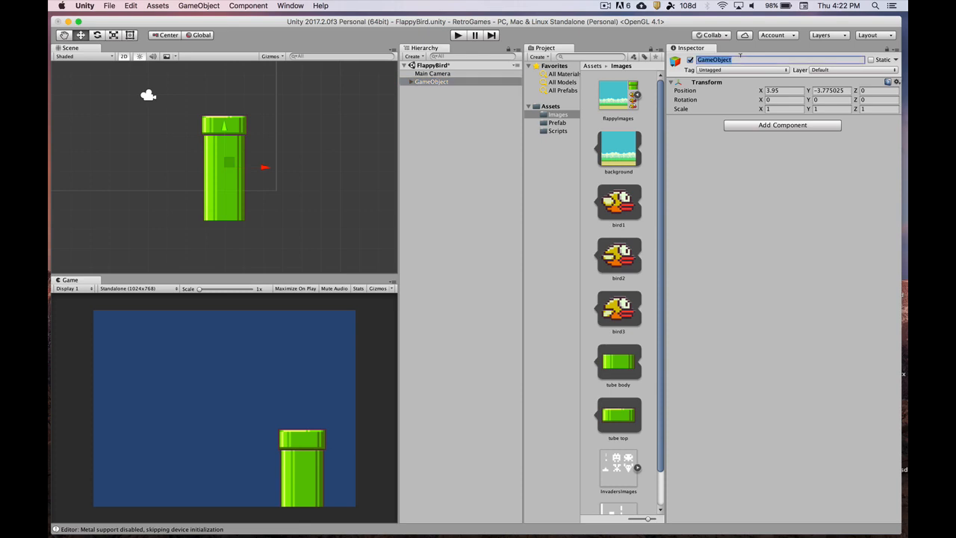
type("Tubre")
key("BackSpace")
key("BackSpace")
type("e Bottom")
key("Return")
Step: Duplicate Tube Bottom and move the copy straight up to about Y 5.49, leaving a gap between the pipes
scroll(310, 142, "down", 2)
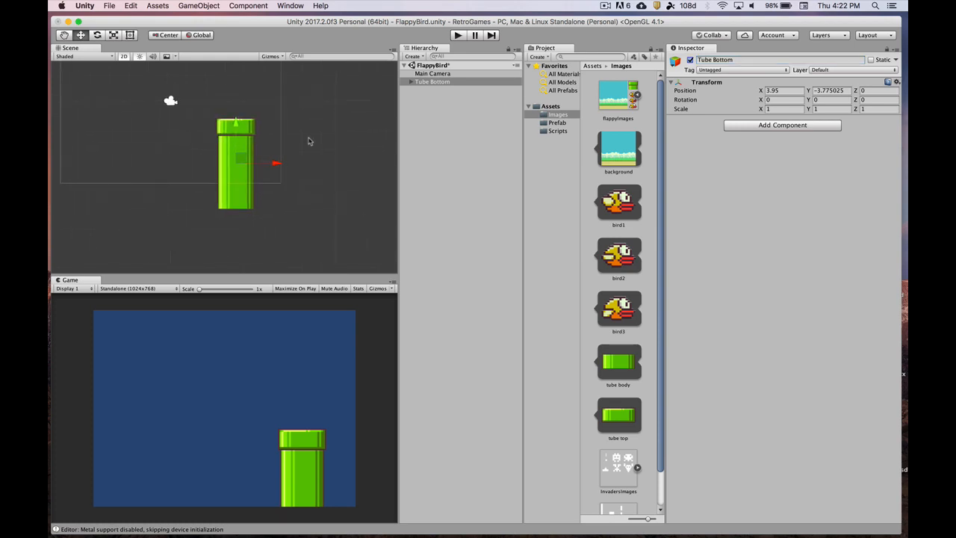
left_click(65, 35)
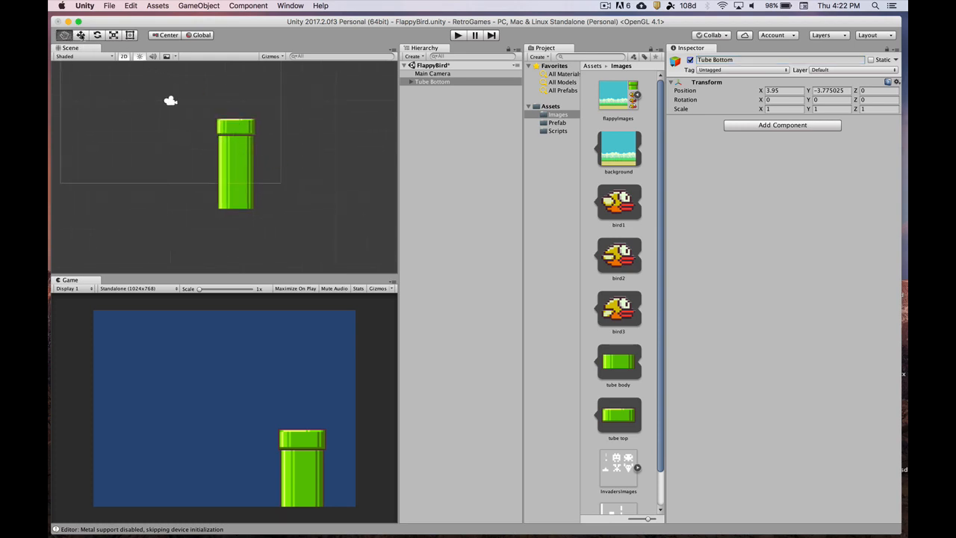
left_click_drag(278, 92, 276, 143)
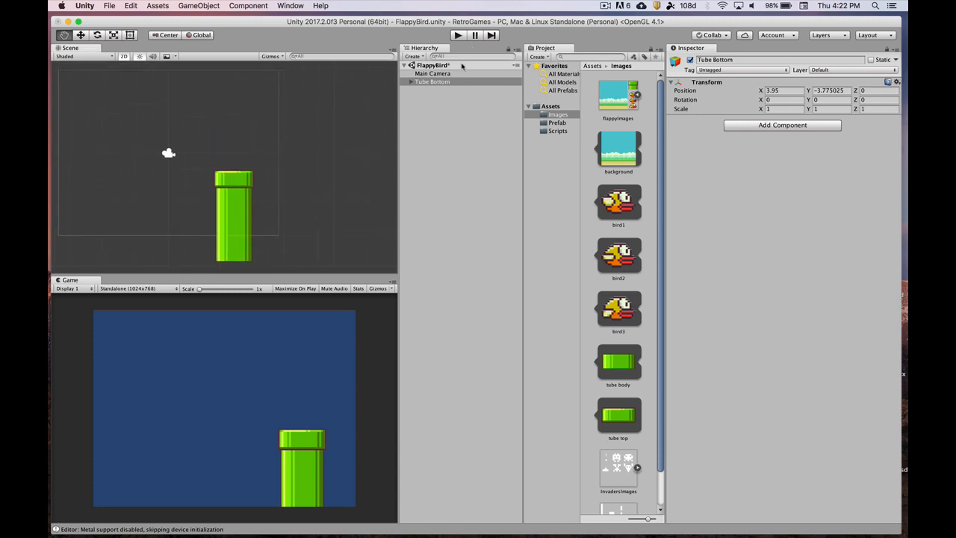
left_click(447, 82)
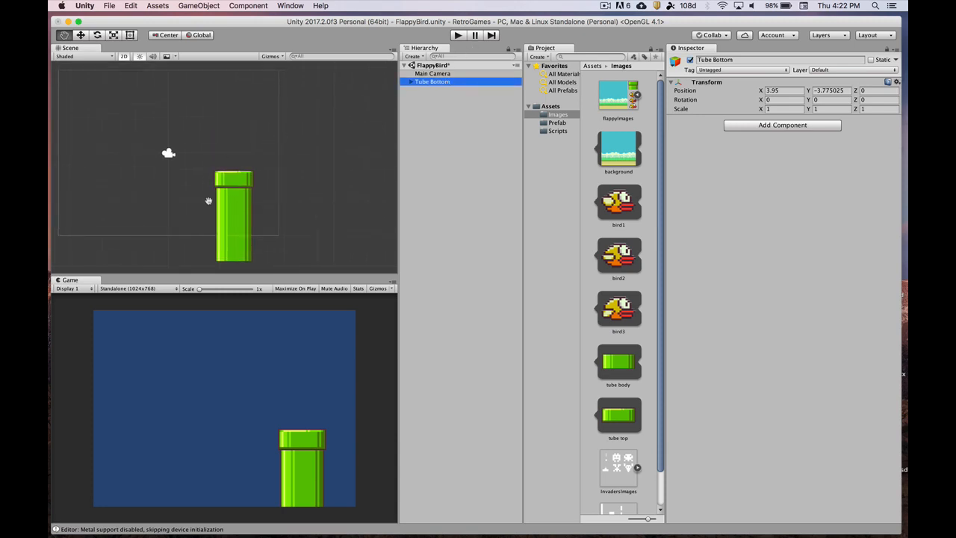
key("super+d")
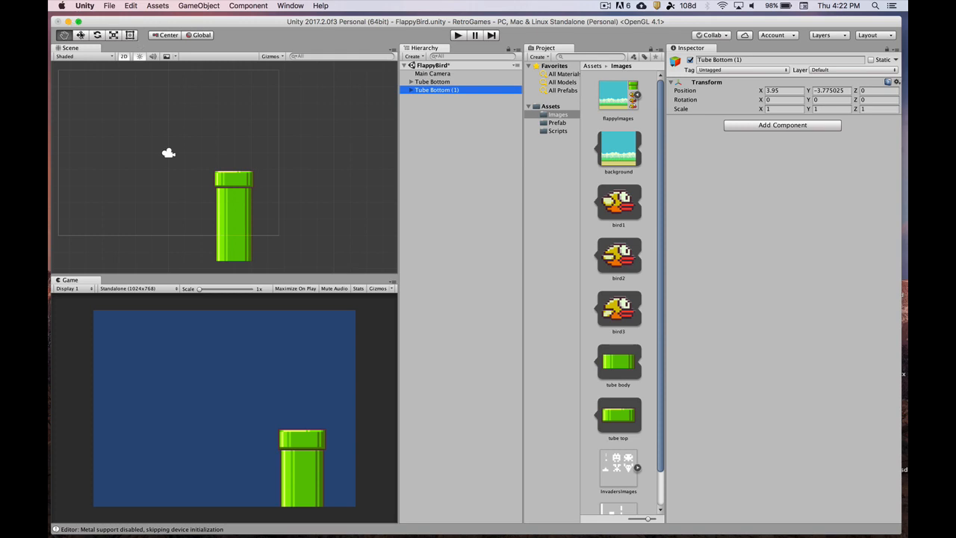
key("w")
left_click_drag(234, 174, 228, 21)
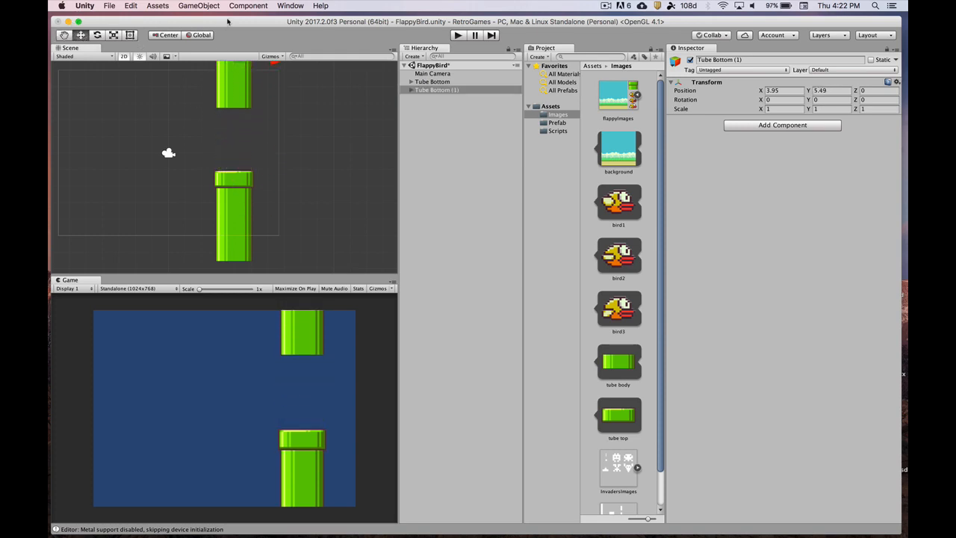
Step: Turn the upper pipe copy upside down by setting its Z rotation to 180
scroll(257, 141, "down", 3)
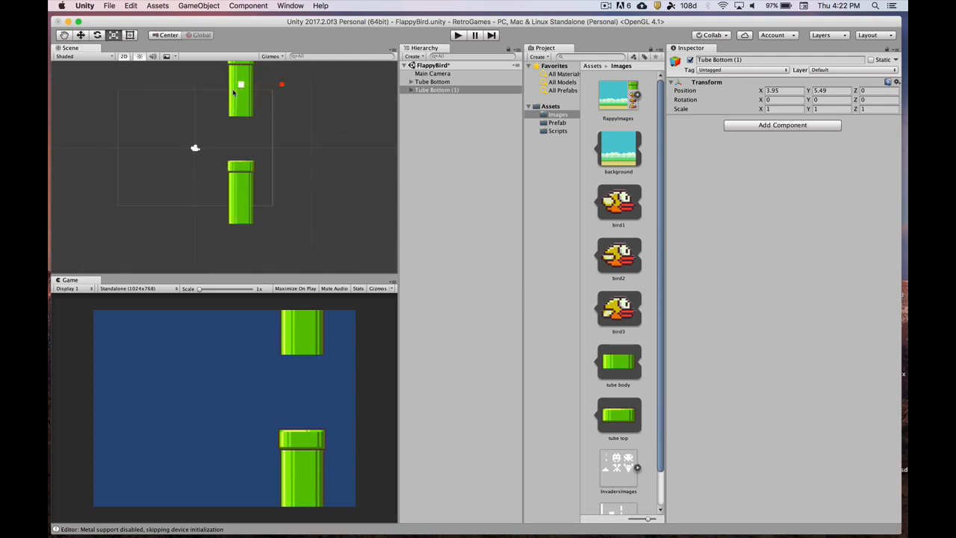
key("e")
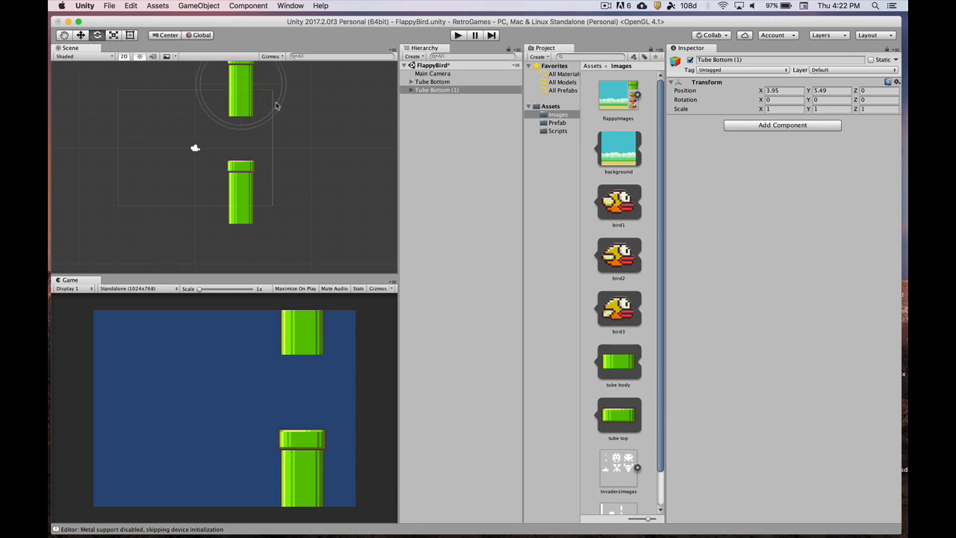
left_click_drag(275, 106, 170, 147)
left_click(442, 90)
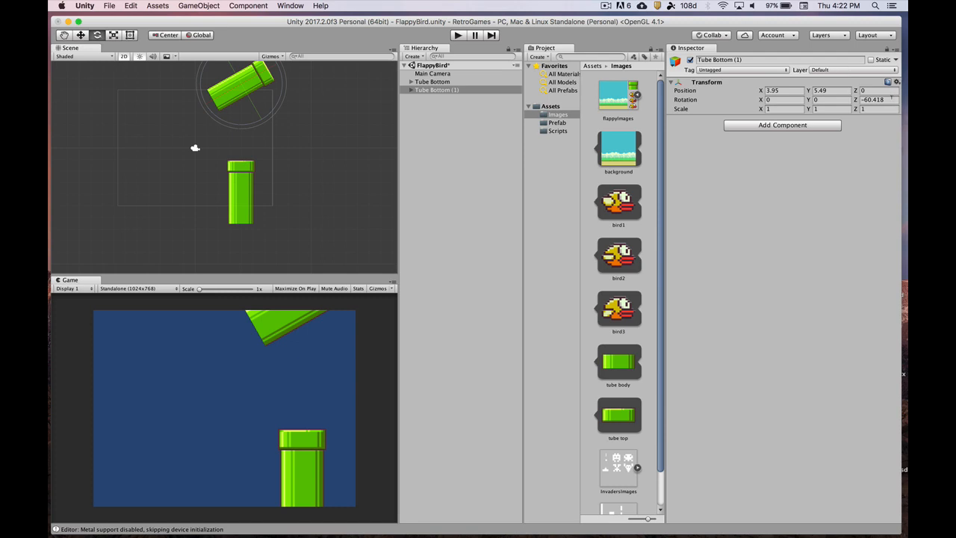
left_click(887, 99)
type("180")
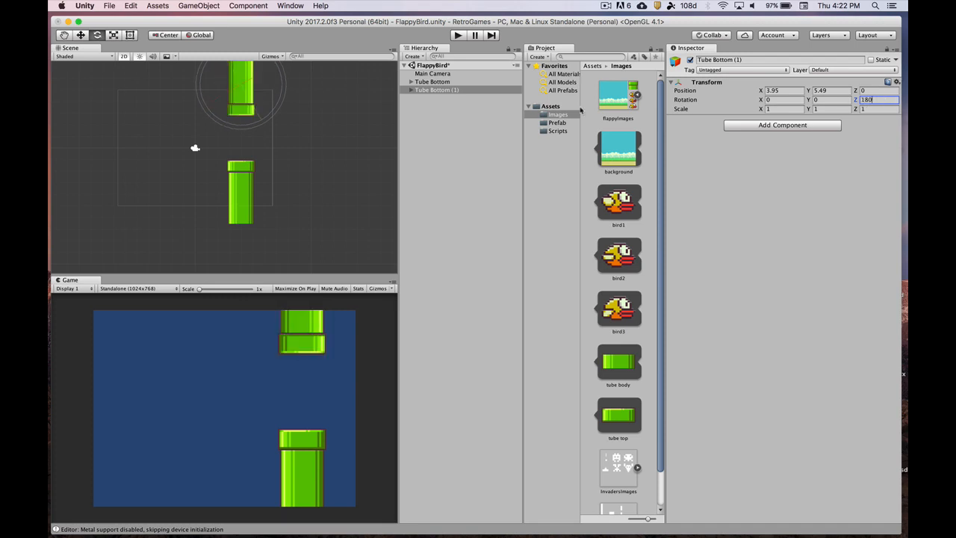
Step: Rename the upside-down pipe copy as Tube Top
left_click(431, 91)
key("w")
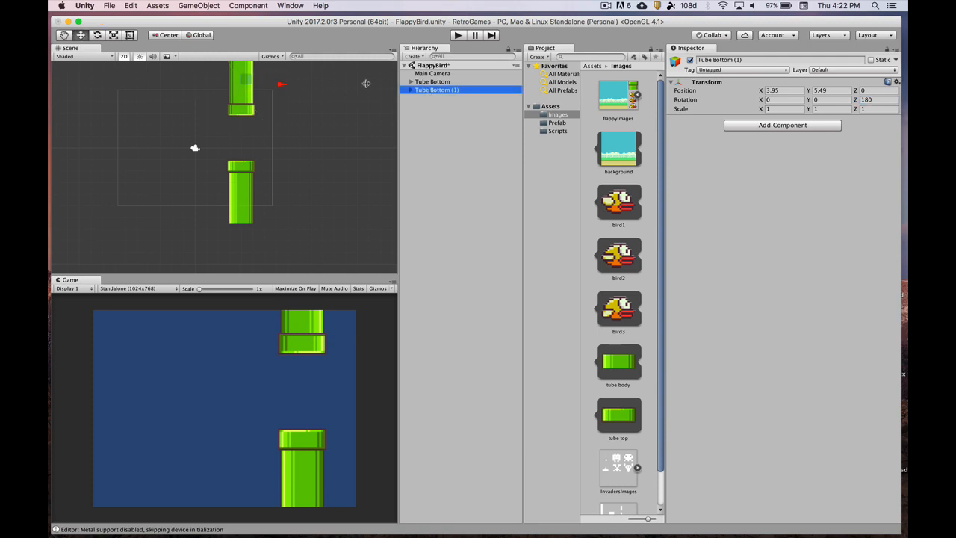
left_click(248, 83)
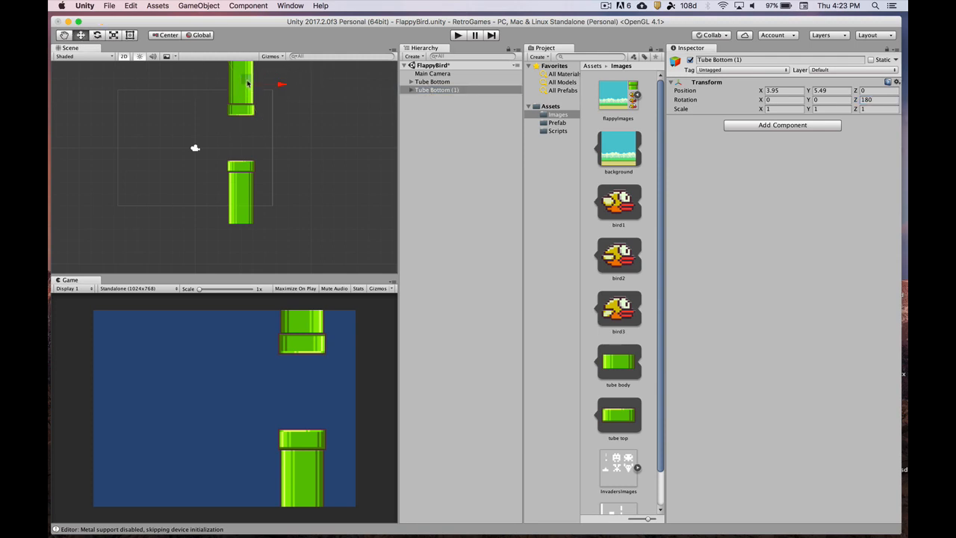
left_click(439, 82, "shift")
left_click(445, 90)
left_click(752, 59)
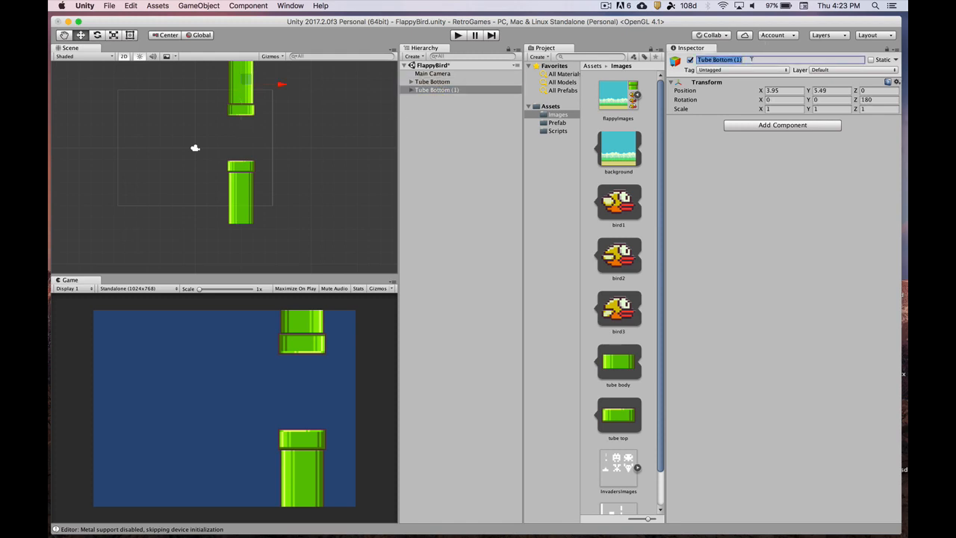
type("Tube Top")
key("Return")
Step: Create an empty GameObject centred between Tube Bottom and Tube Top
scroll(327, 151, "down", 3)
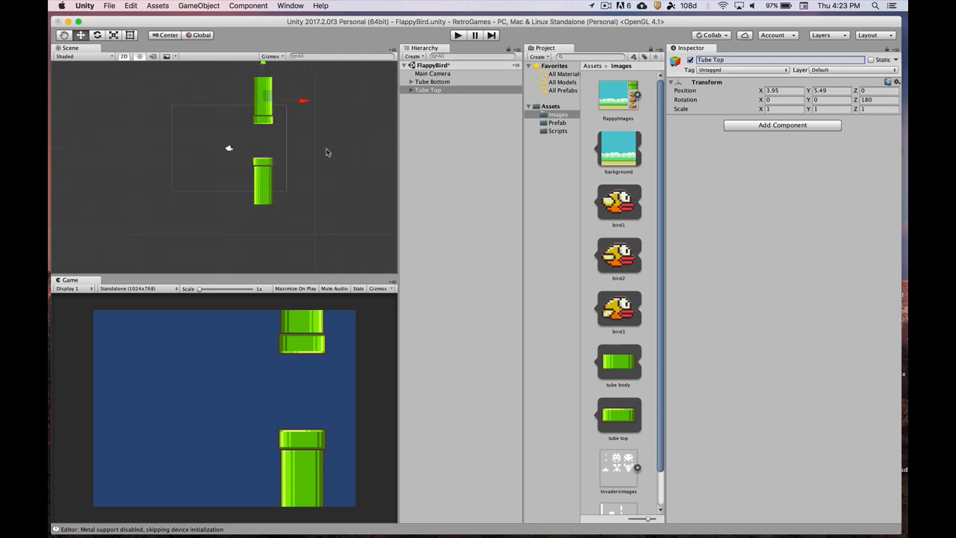
left_click(445, 83, "shift")
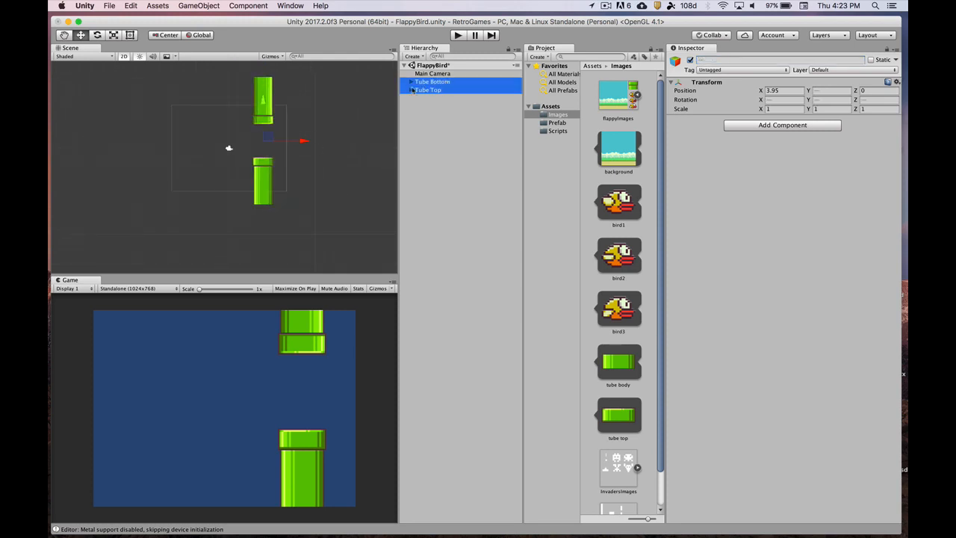
key("f")
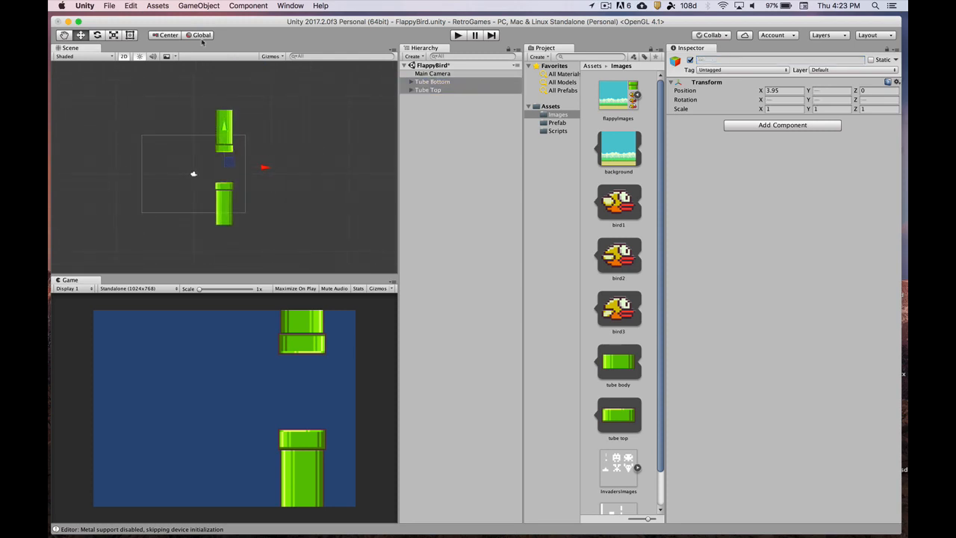
left_click(199, 6)
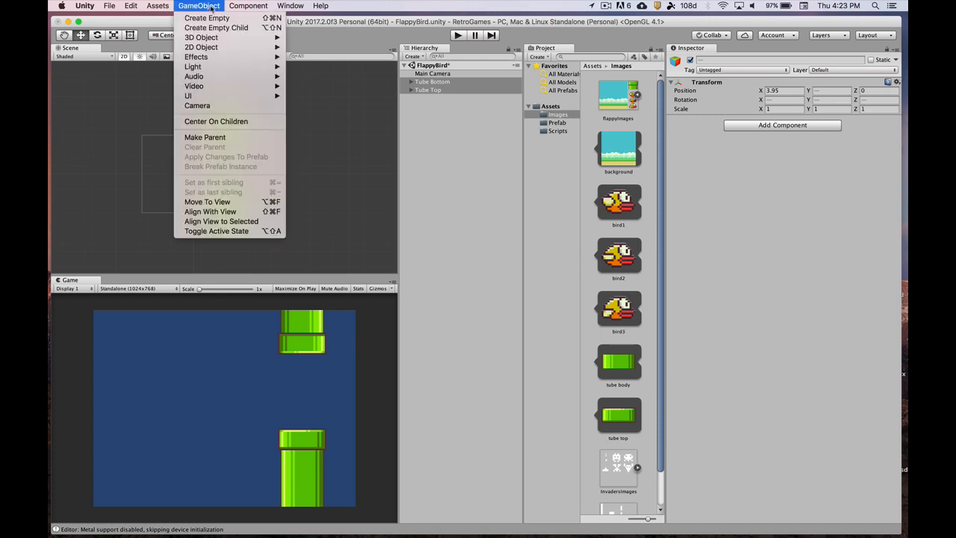
left_click(210, 18)
Step: Make Tube Bottom and Tube Top children of the new empty GameObject
left_click(437, 83)
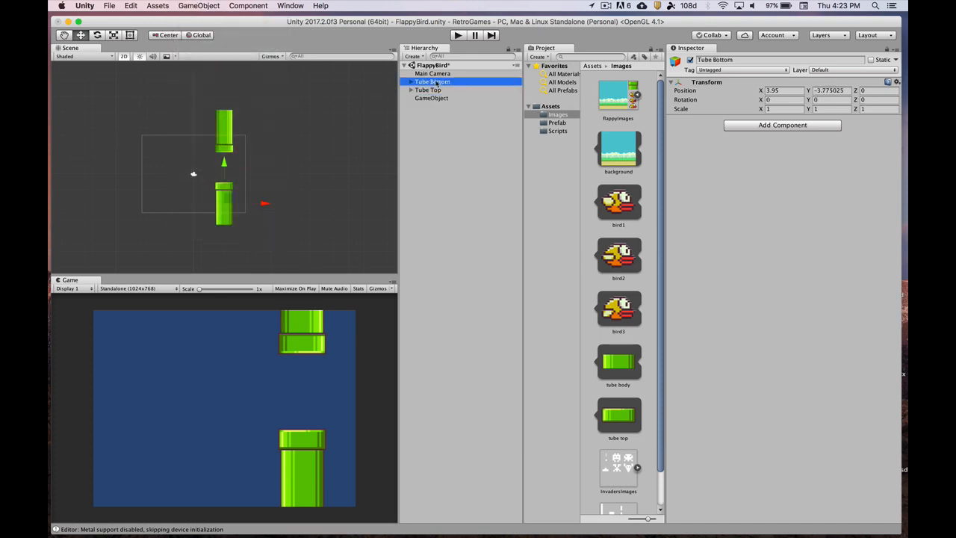
left_click(431, 90, "shift")
left_click_drag(427, 91, 424, 98)
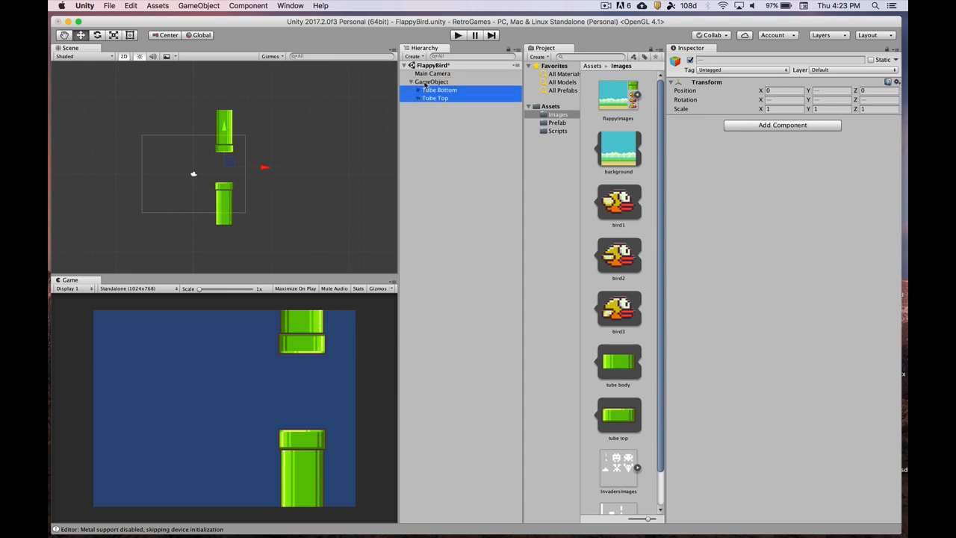
Step: Rename the parent GameObject of Tube Bottom and Tube Top as Tube
left_click(427, 82)
left_click(410, 82)
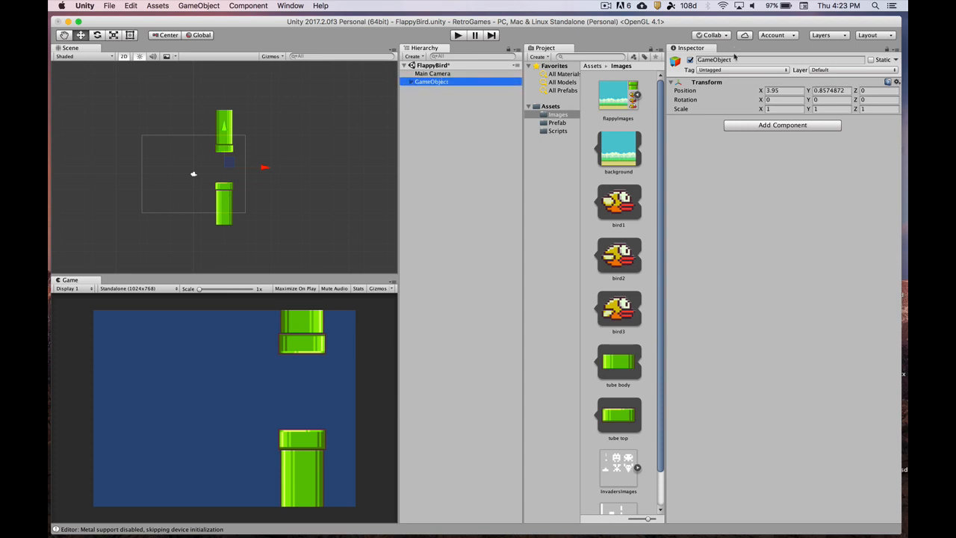
left_click(735, 59)
type("Tube")
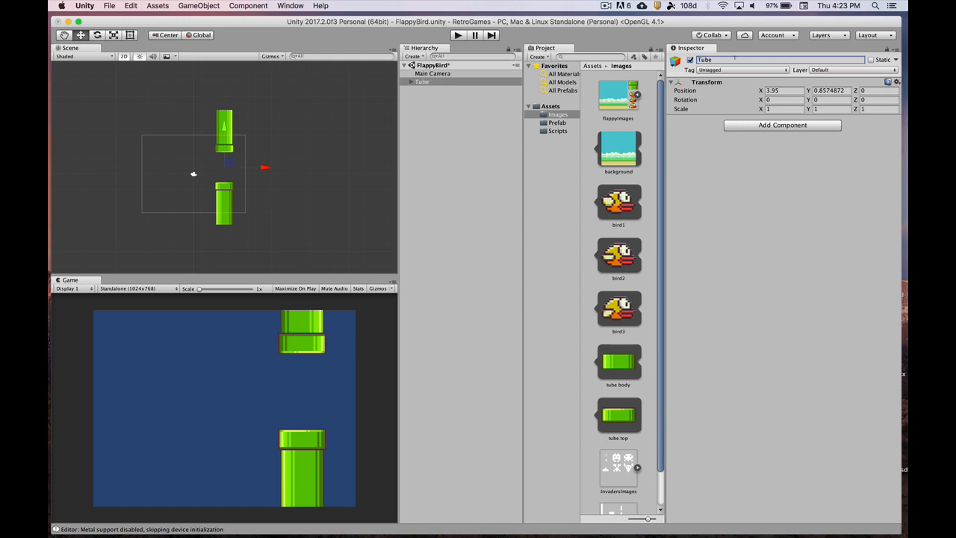
Step: Scale the Tube pair down uniformly to about 0.66 and place it at about X 3.86, Y -0.12
scroll(216, 182, "up", 5)
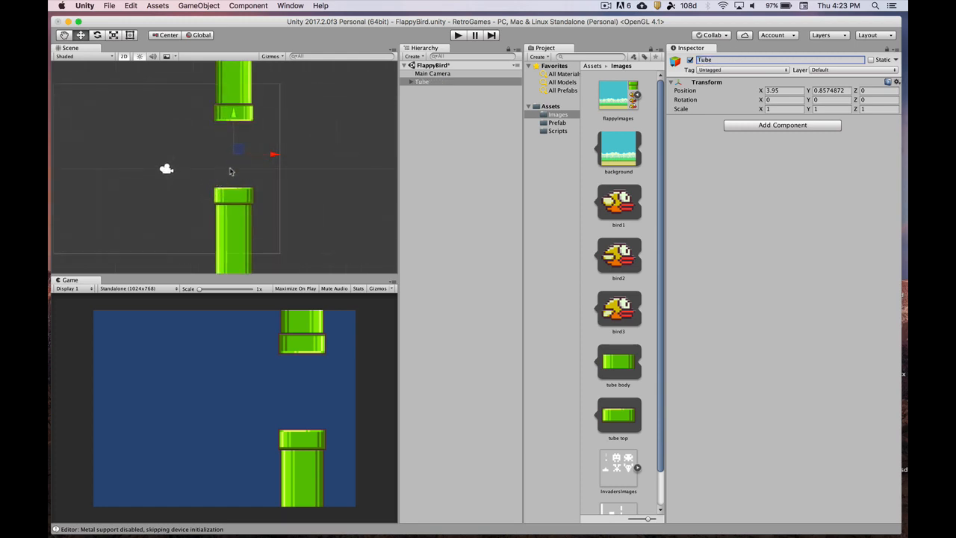
left_click_drag(239, 152, 237, 168)
scroll(240, 172, "down", 3)
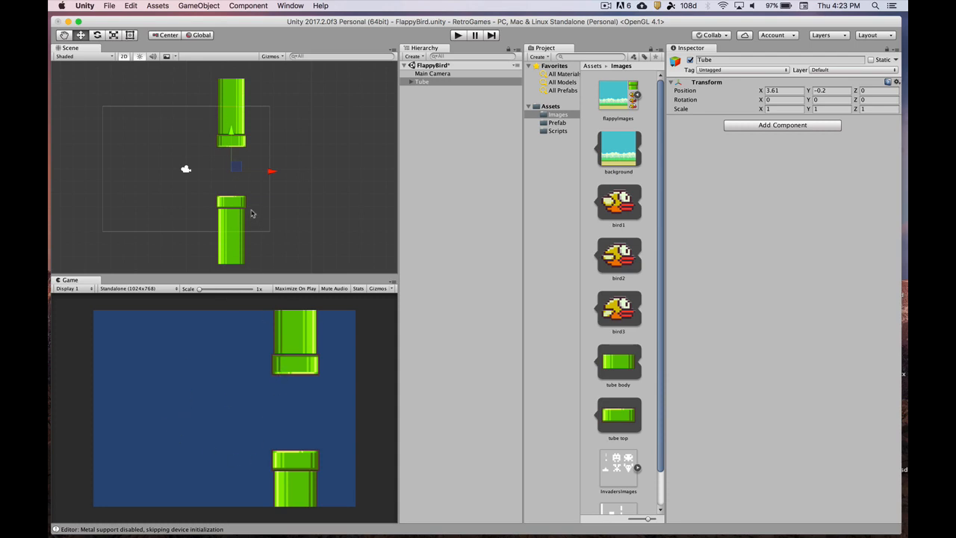
key("r")
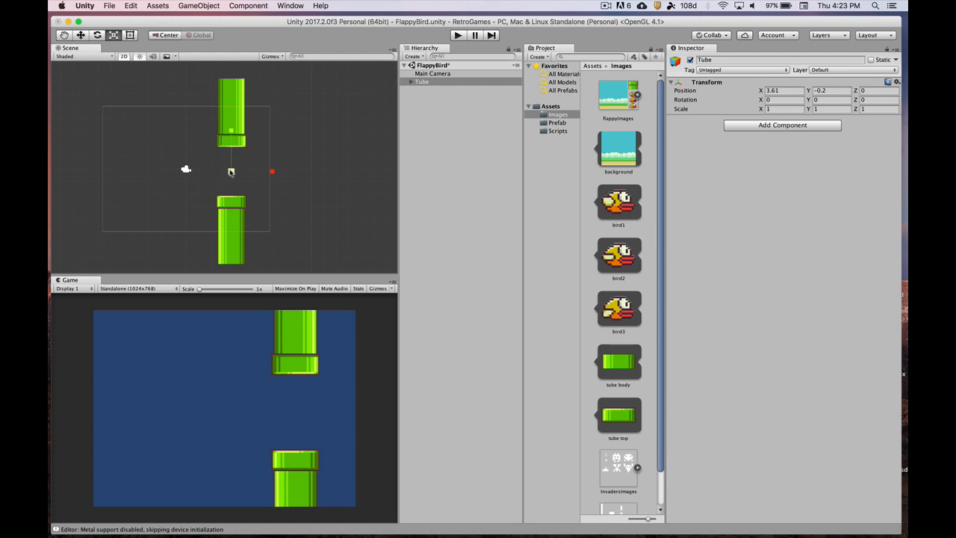
left_click_drag(229, 173, 212, 172)
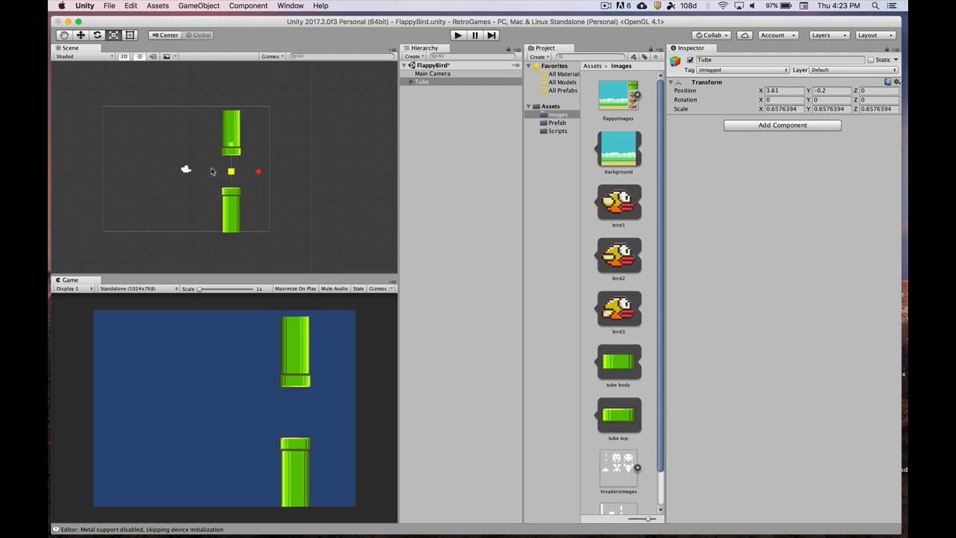
key("w")
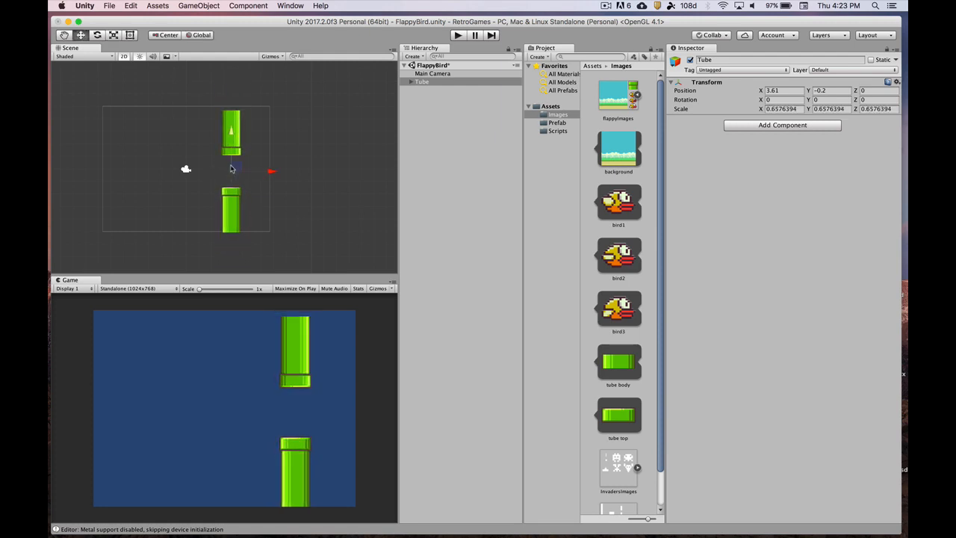
left_click_drag(235, 170, 239, 169)
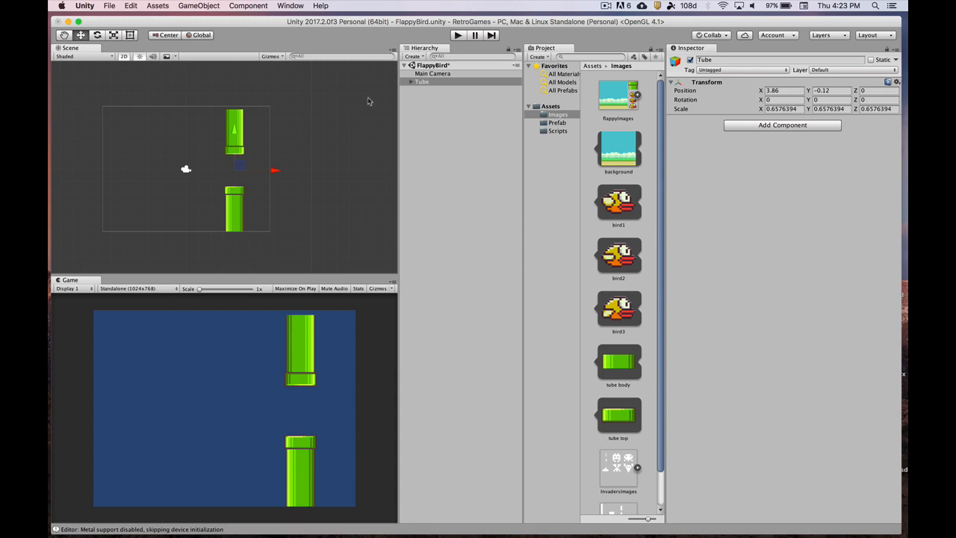
Step: Add a Box Collider 2D to the tube body and tube top sprites of both Tube Bottom and Tube Top
left_click(411, 82)
left_click(419, 89)
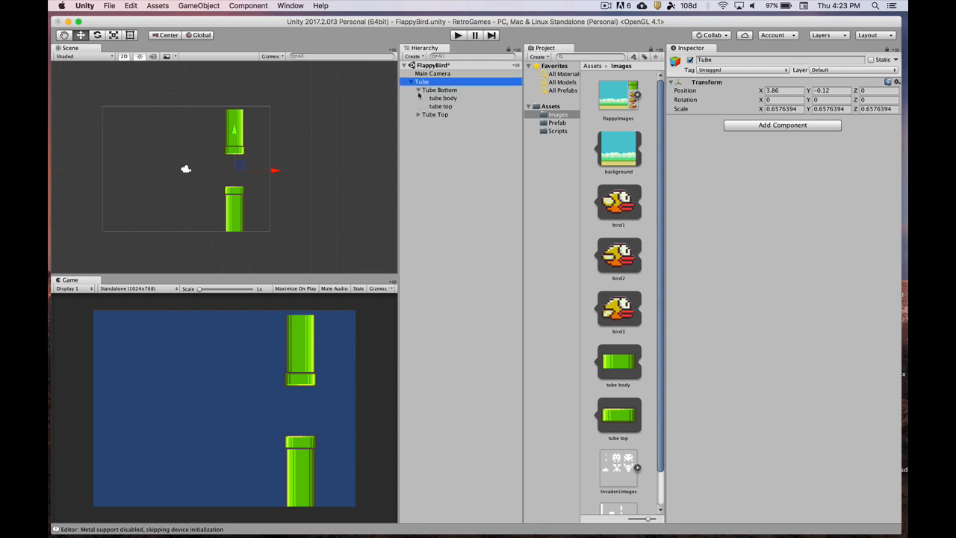
left_click(418, 114)
left_click(441, 122)
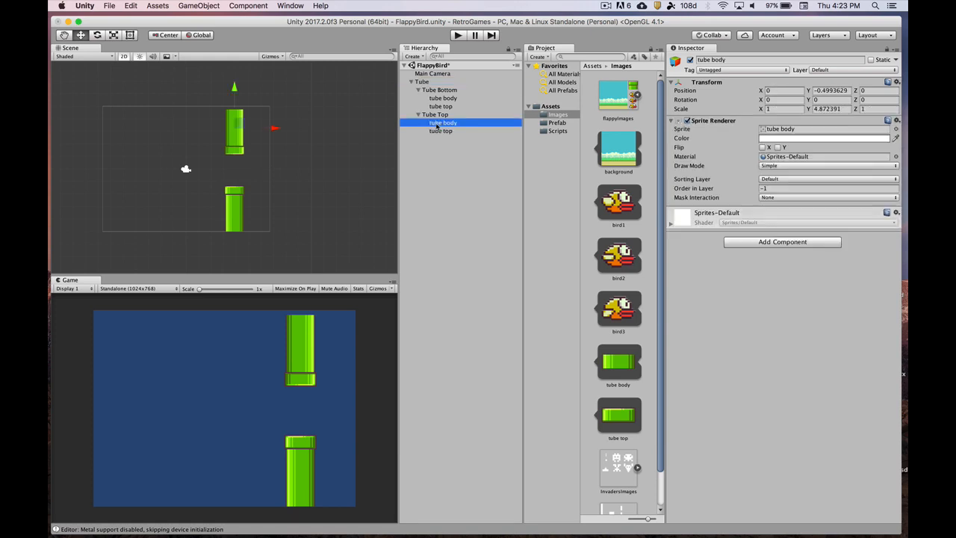
left_click(438, 131, "shift")
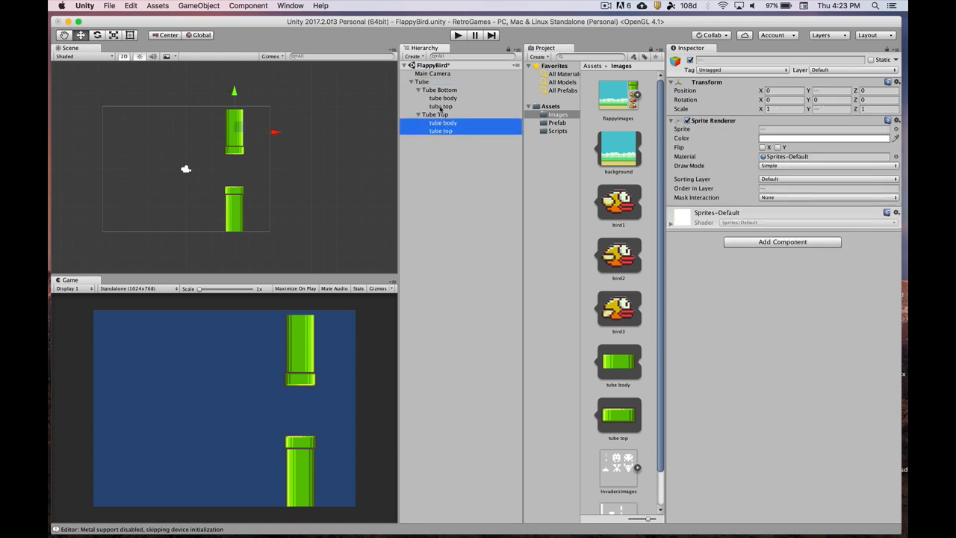
left_click(441, 107, "super")
left_click(443, 99, "super")
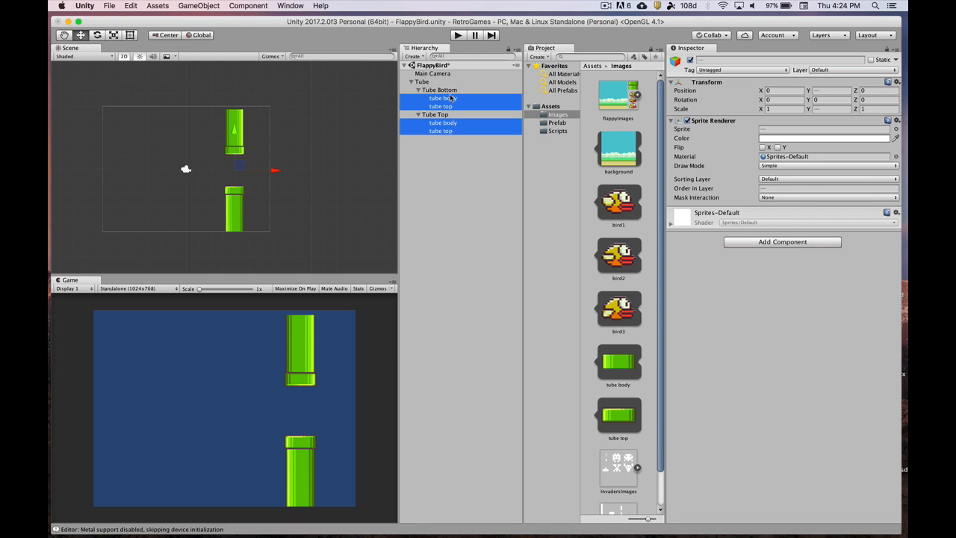
left_click(451, 98)
left_click(450, 106, "super")
left_click(449, 122, "super")
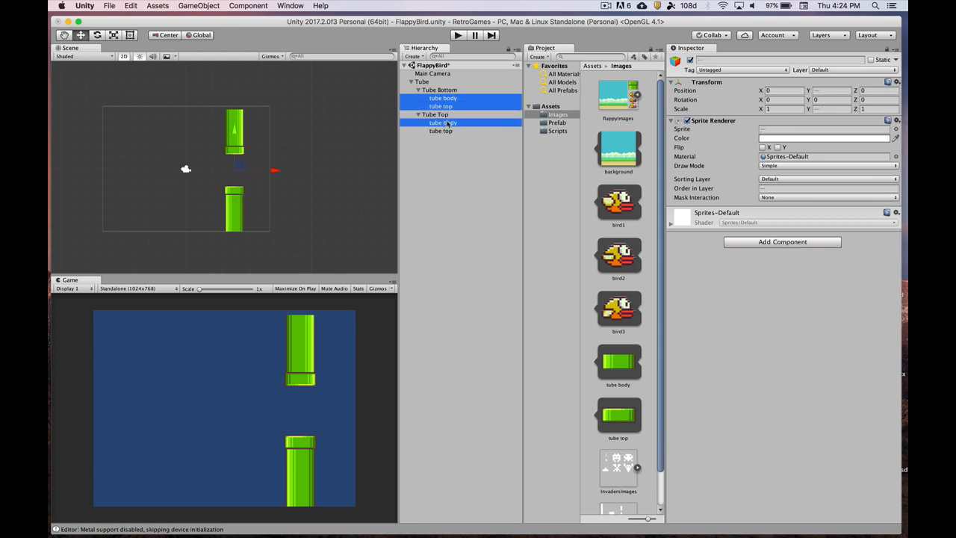
left_click(447, 131, "super")
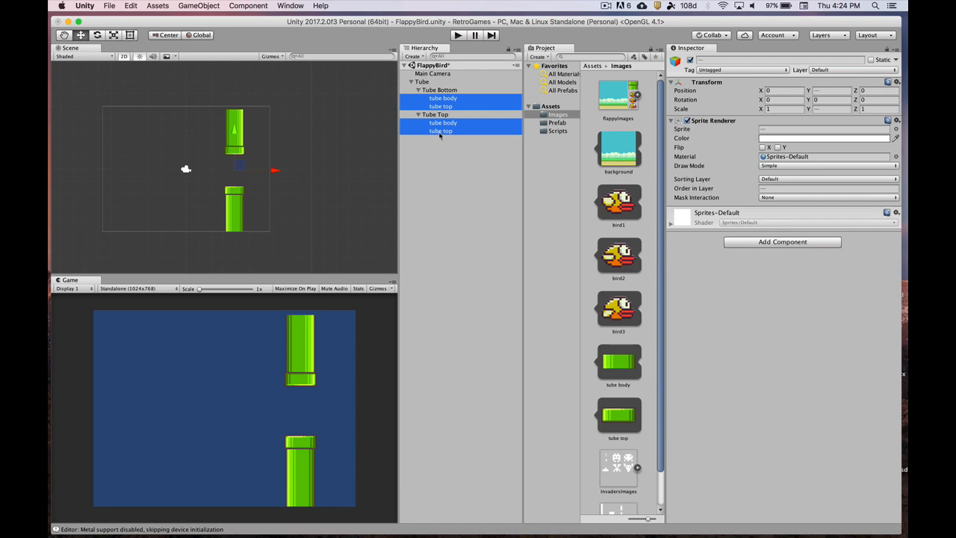
left_click(794, 243)
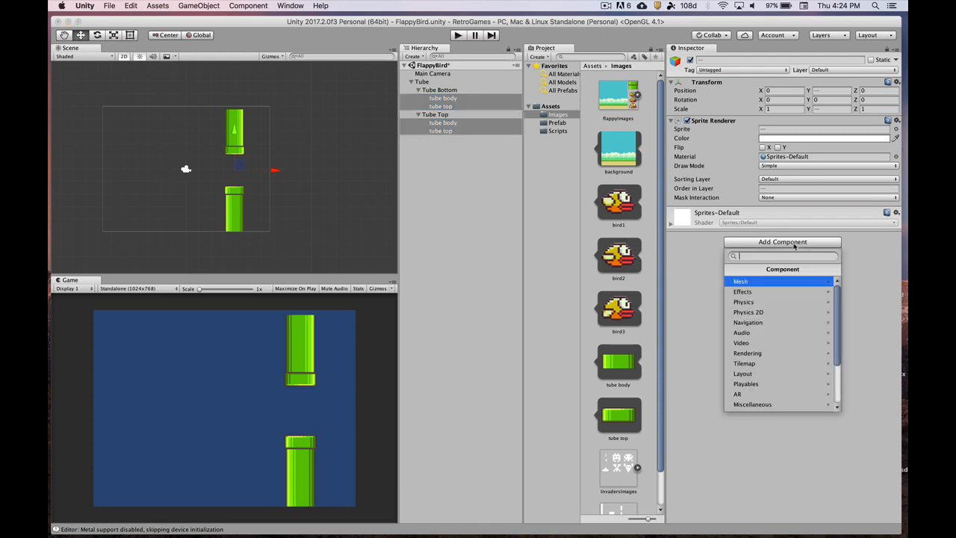
left_click(742, 312)
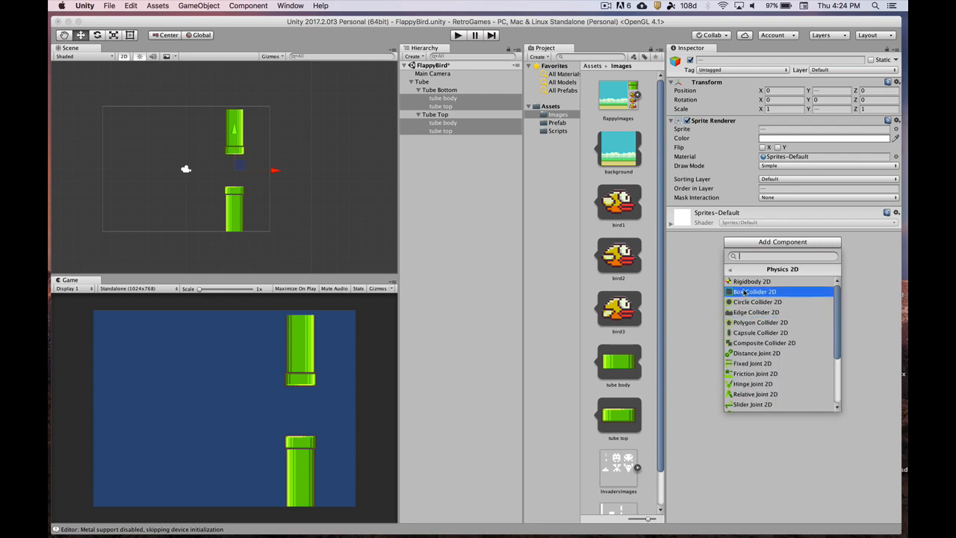
left_click(744, 292)
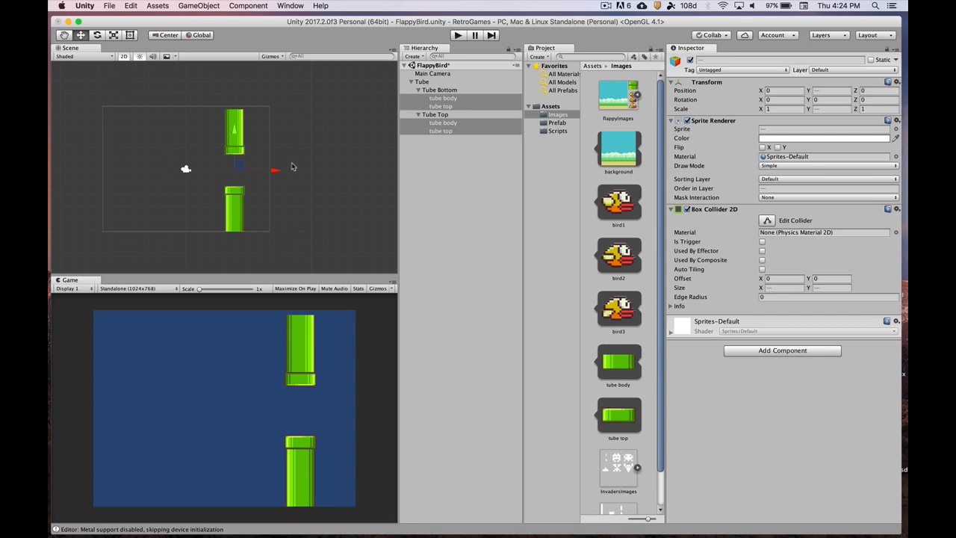
Step: Move the Tube pair to about X 3.21, Y -0.04 and save it as a prefab in the Prefab folder
left_click(419, 90)
left_click(419, 98)
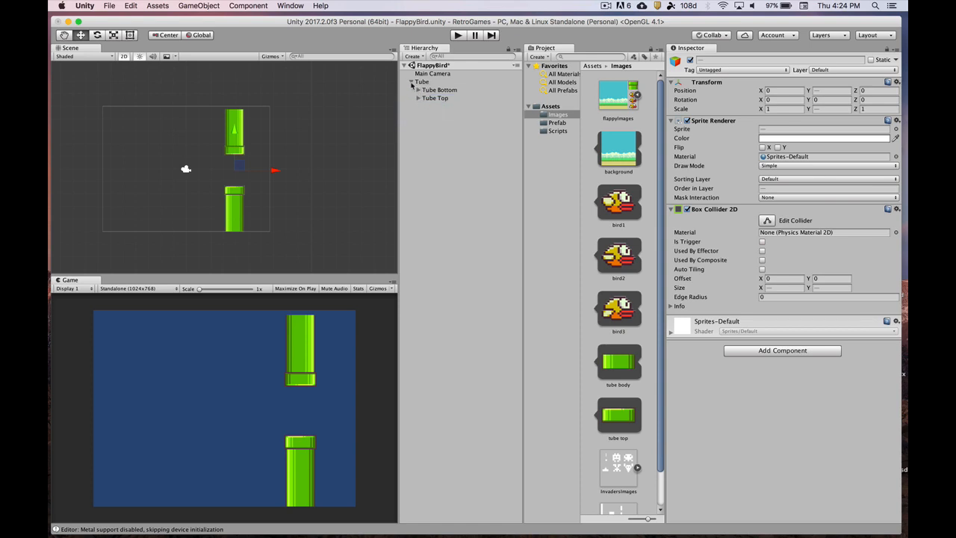
left_click(411, 83)
left_click(423, 82)
left_click_drag(237, 168, 230, 168)
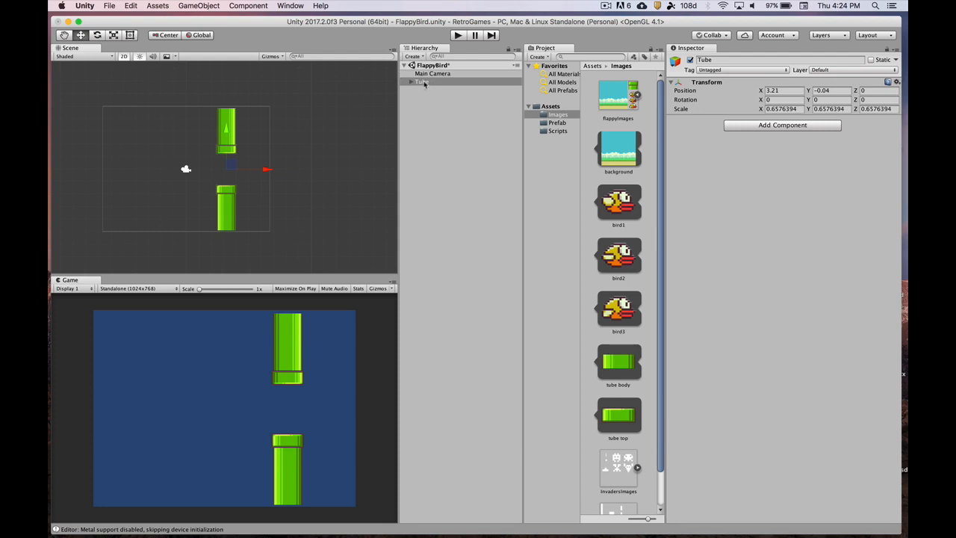
left_click(422, 82)
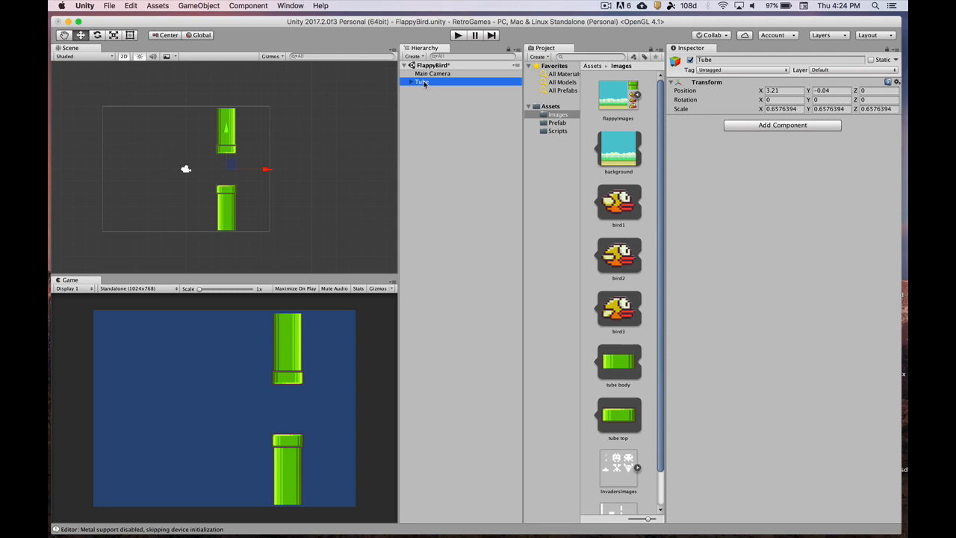
left_click_drag(424, 83, 553, 124)
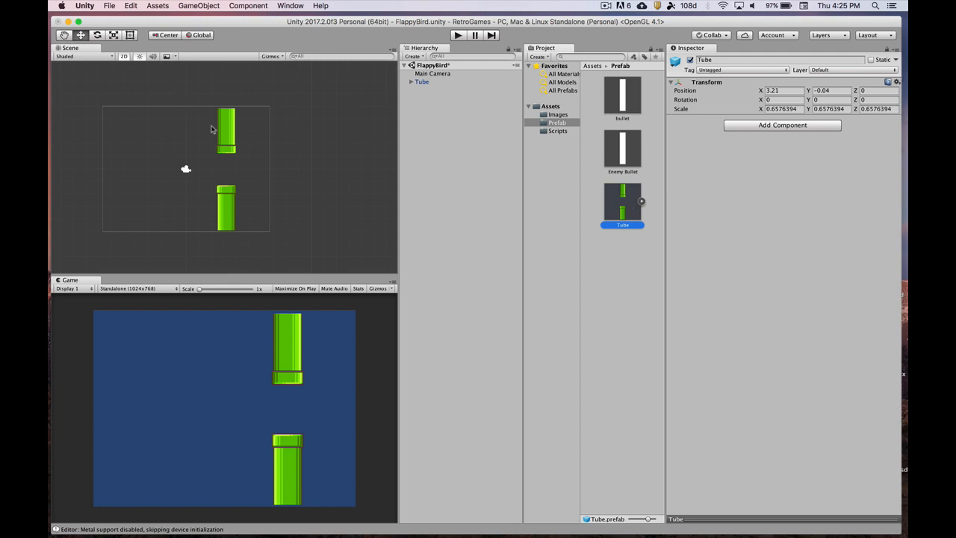
Step: Shift the Tube instance in the scene horizontally to about X 4.02
left_click(422, 83)
scroll(326, 186, "down", 2)
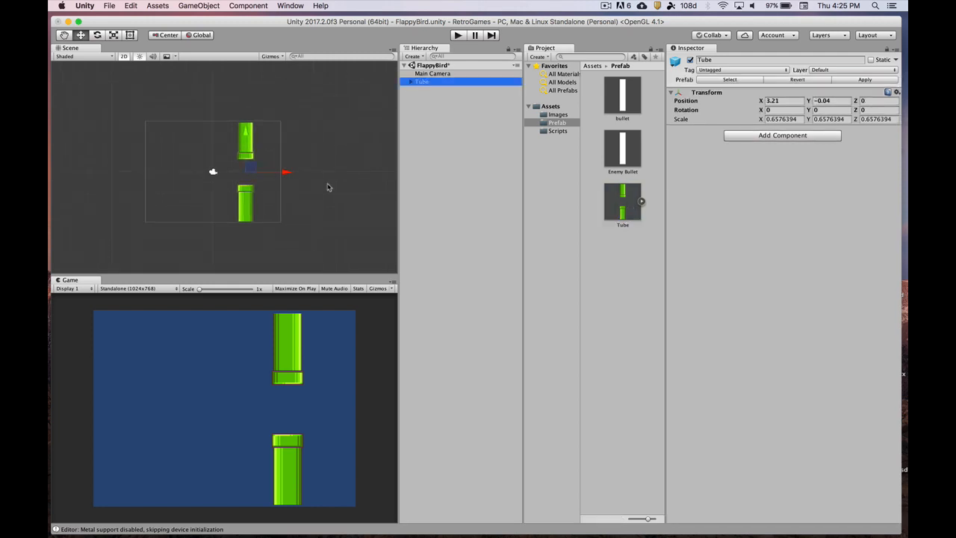
left_click_drag(286, 168, 295, 170)
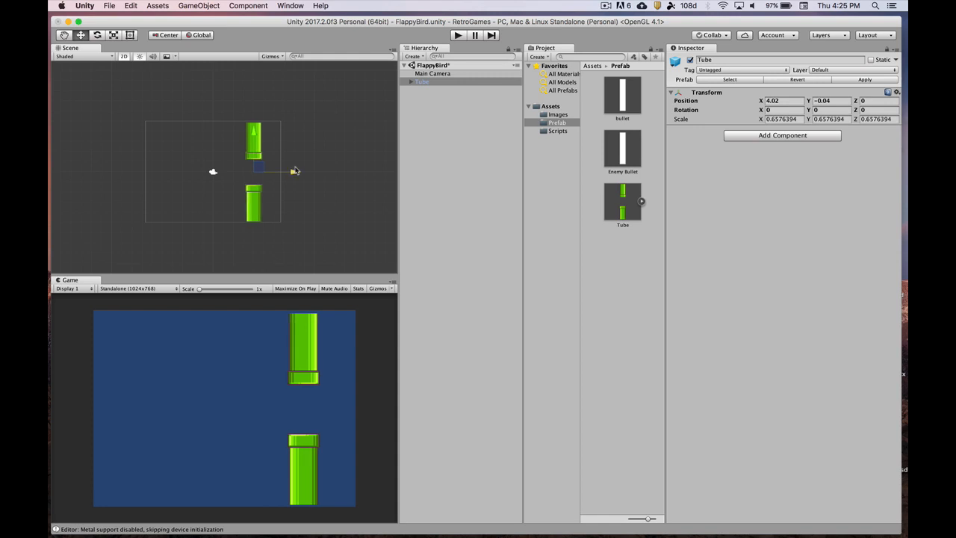
Step: Duplicate the Tube instance and place the copy beyond the camera frame at about X 8.66, Y -0.84
scroll(296, 170, "down", 1)
scroll(295, 170, "up", 1)
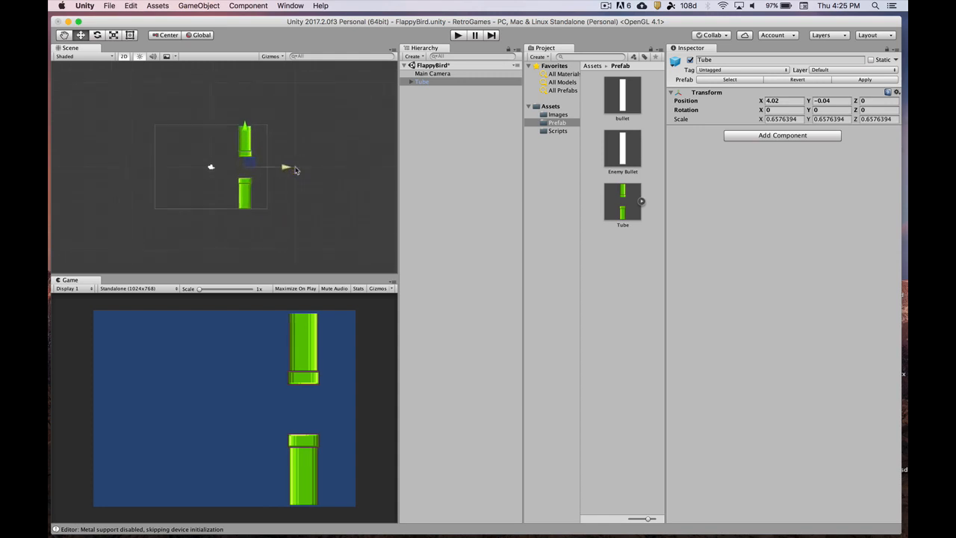
key("super+d")
left_click_drag(282, 168, 322, 165)
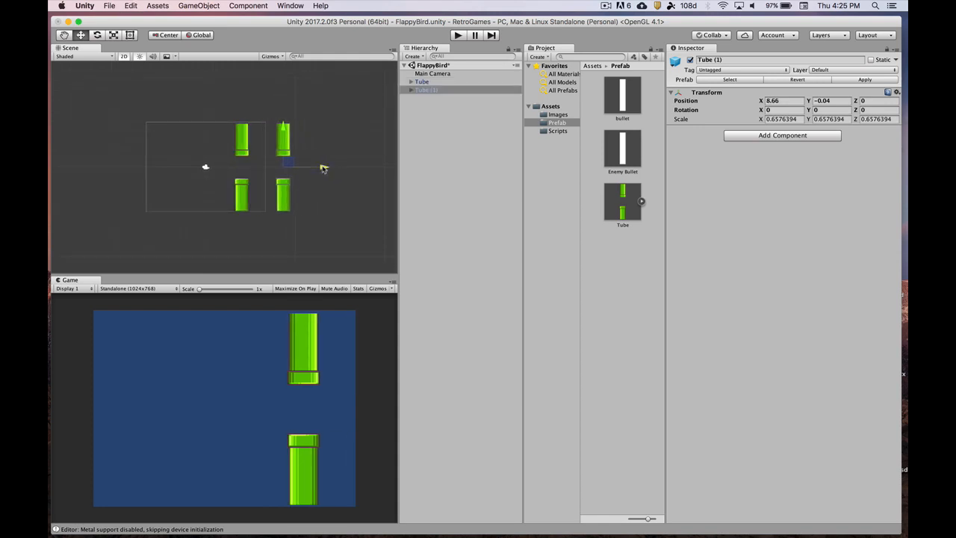
left_click_drag(282, 132, 283, 136)
Step: Add three more Tube copies along the row at varied heights, the farthest at about X 20.91, Y 0.82
key("super+d")
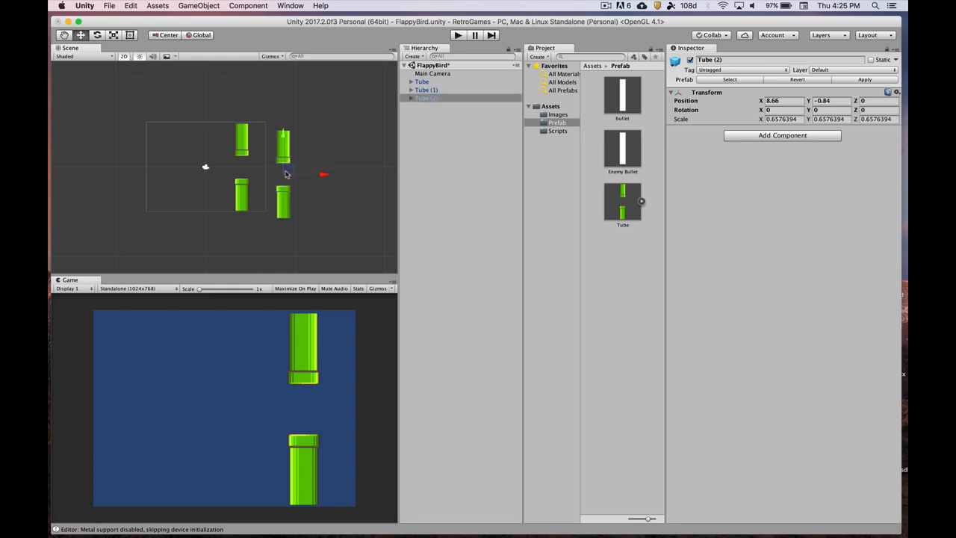
left_click_drag(287, 173, 398, 157)
key("super+d")
key("super+d")
Step: Space out the last Tube copy and add two more at varied heights, ending at about X 31.85, Y 0.33
scroll(281, 150, "down", 2)
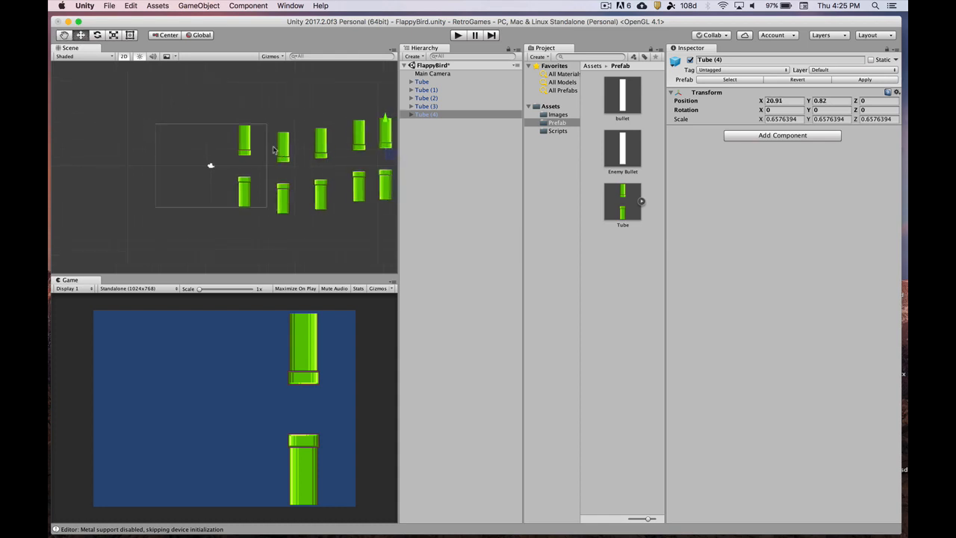
middle_click_drag(267, 141, 159, 133)
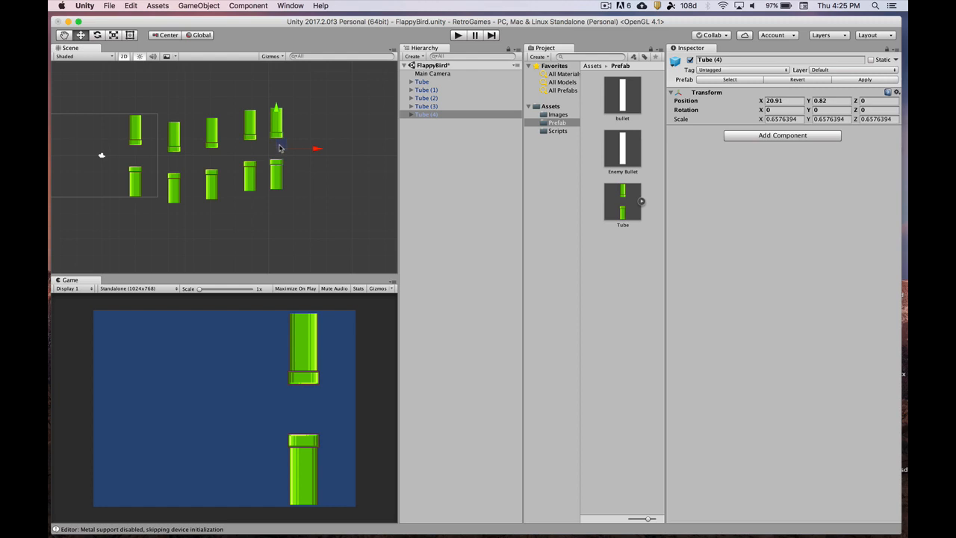
left_click_drag(281, 149, 375, 151)
key("super+d")
key("super+d")
scroll(375, 152, "down", 1)
middle_click_drag(375, 152, 204, 137)
Step: Extend the row with five more Tube copies at varied heights, ending at about X 54.92, Y 0.13
key("super+d")
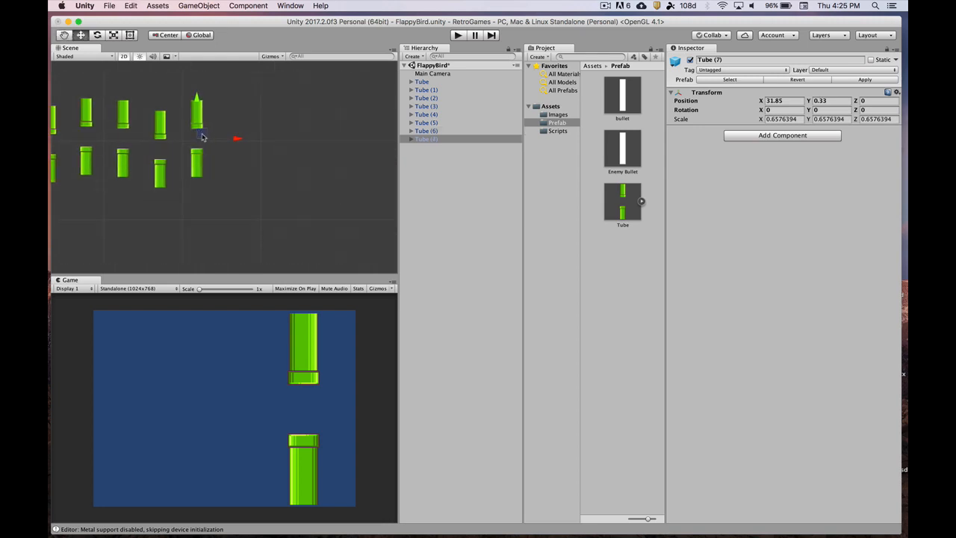
left_click_drag(205, 136, 302, 141)
key("super+d")
key("super+d")
key("super+d")
key("q")
key("w")
key("super+d")
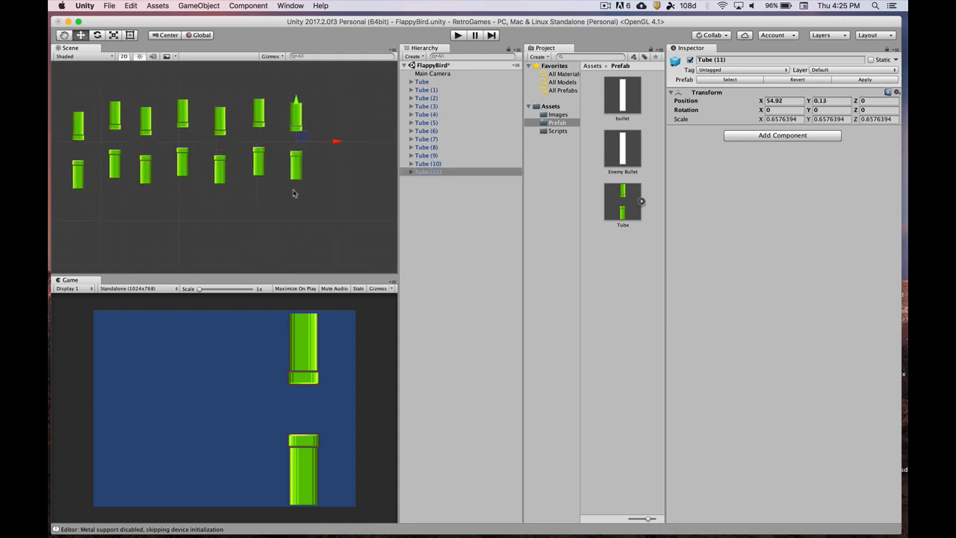
Step: Add another three Tube copies to the end of the row, the farthest at about X 69.59, Y 0.2
scroll(293, 193, "down", 1)
key("super+d")
left_click_drag(303, 141, 411, 142)
key("super+d")
key("super+d")
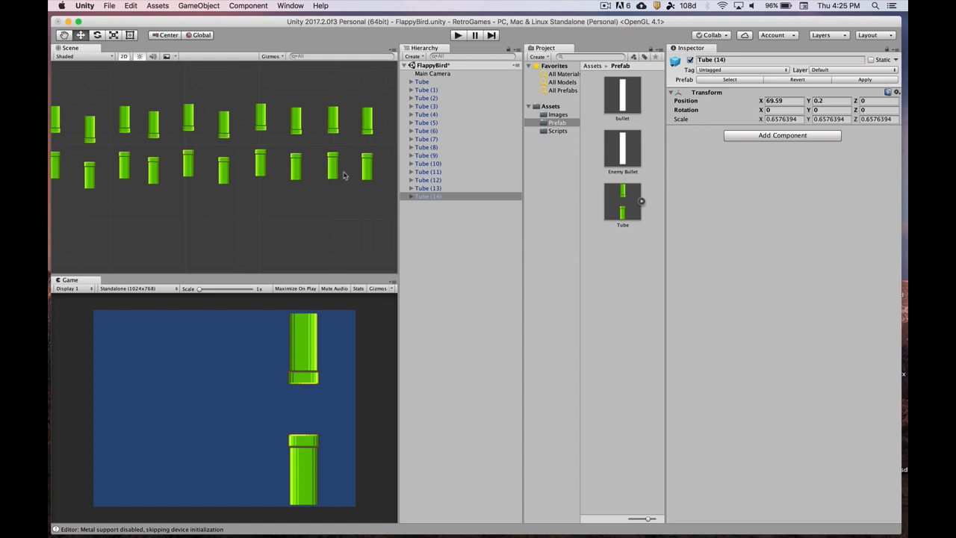
Step: Duplicate the farthest Tube once more and place the copy at about X 74.55, Y -0.13
scroll(344, 176, "down", 2)
middle_click_drag(341, 192, 192, 202)
key("super+d")
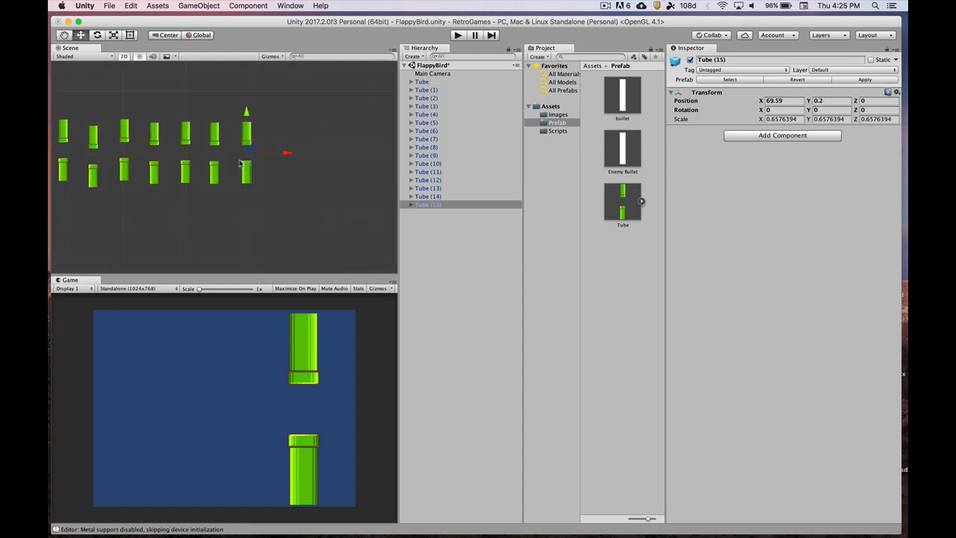
left_click_drag(251, 151, 282, 154)
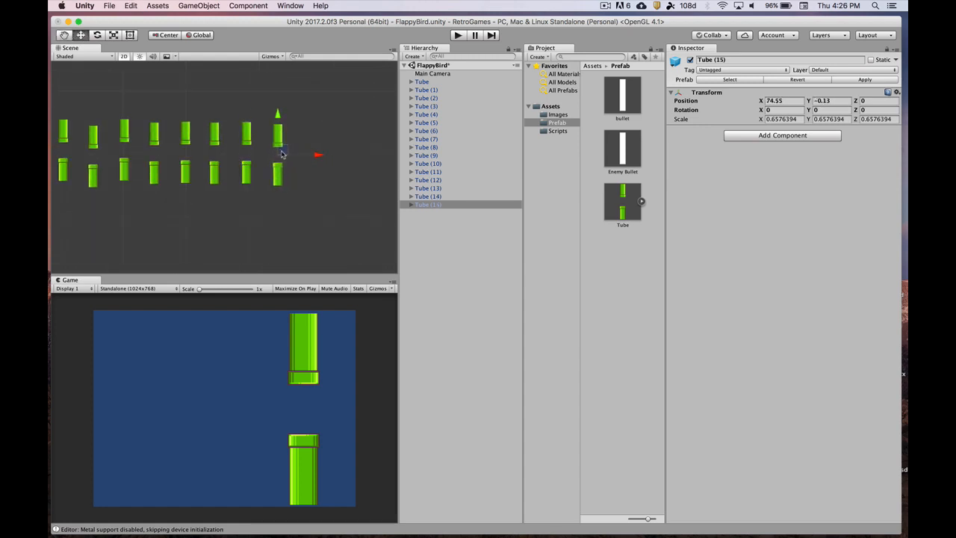